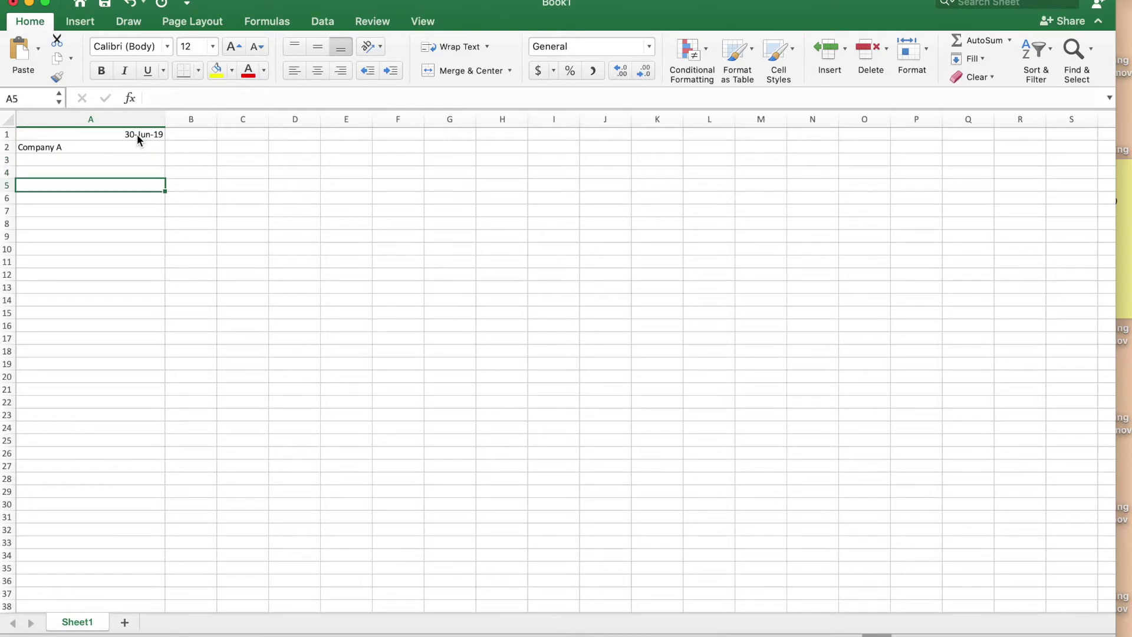
Add a Cash line in row 4 with the label in A4 and the amount 3000 in B4.
{"action": "type", "text": "Cash"}
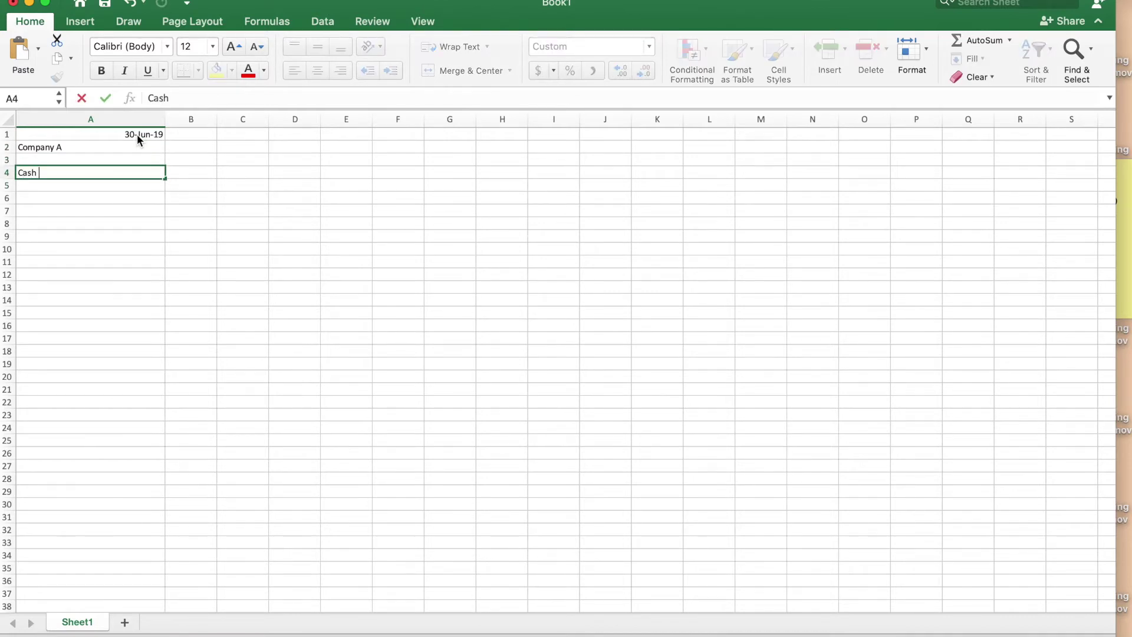
{"action": "key", "text": "Return"}
{"action": "key", "text": "Up"}
{"action": "key", "text": "Right"}
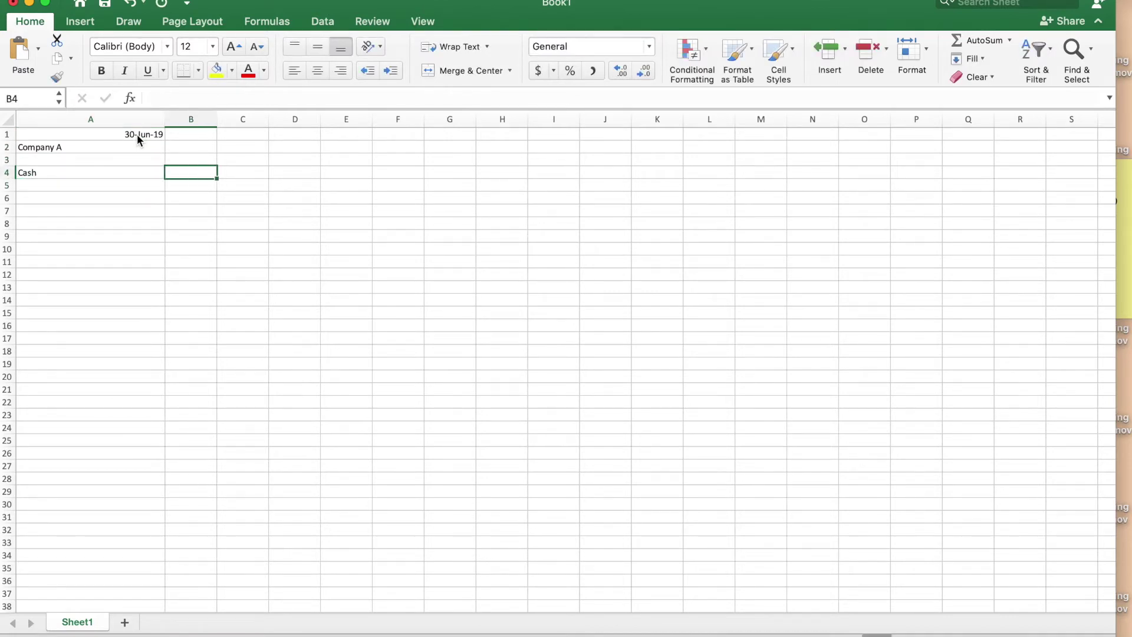
{"action": "type", "text": "3000"}
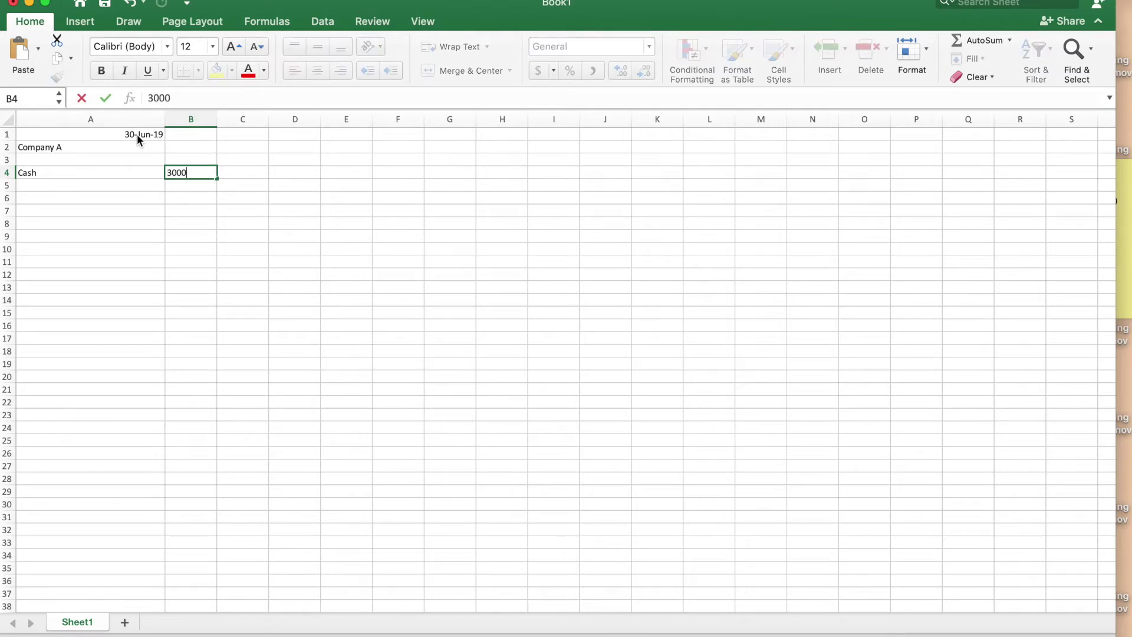
{"action": "key", "text": "Return"}
{"action": "key", "text": "Left"}
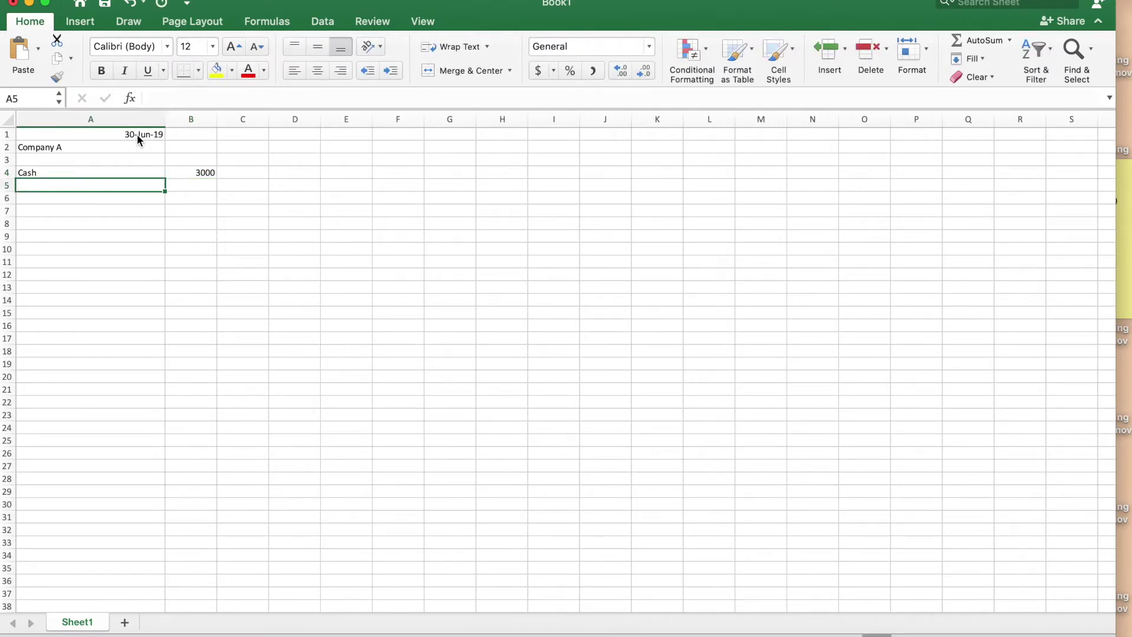
Add an Accounts Receivable line in row 5 with an amount of 200 in column B.
{"action": "type", "text": "Accounts "}
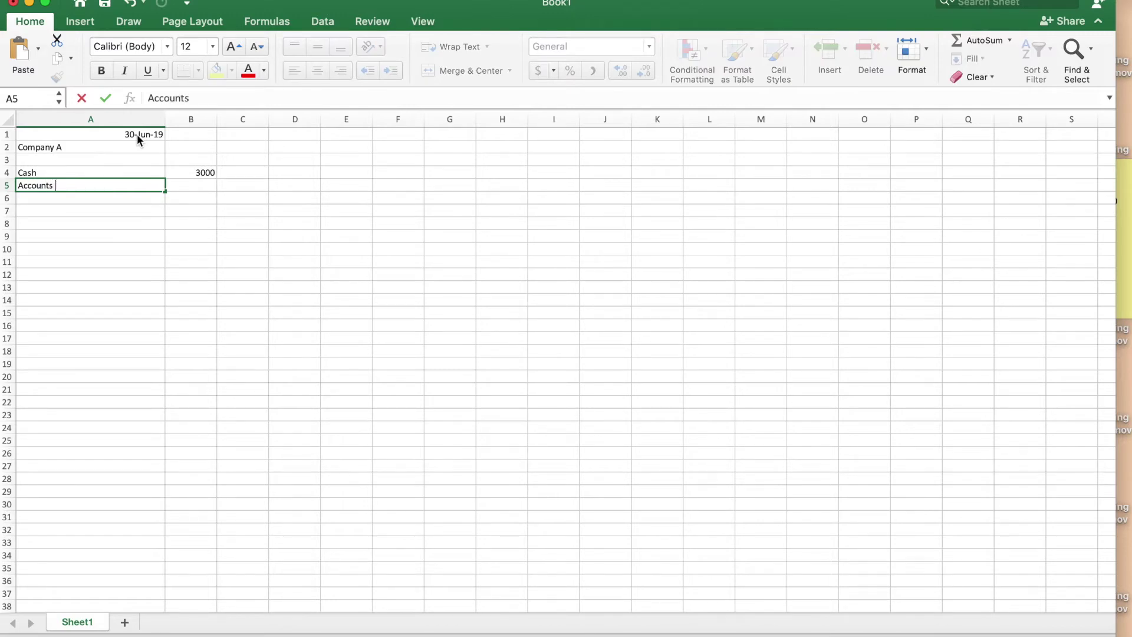
{"action": "type", "text": "Receivable"}
{"action": "key", "text": "Return"}
{"action": "key", "text": "Tab"}
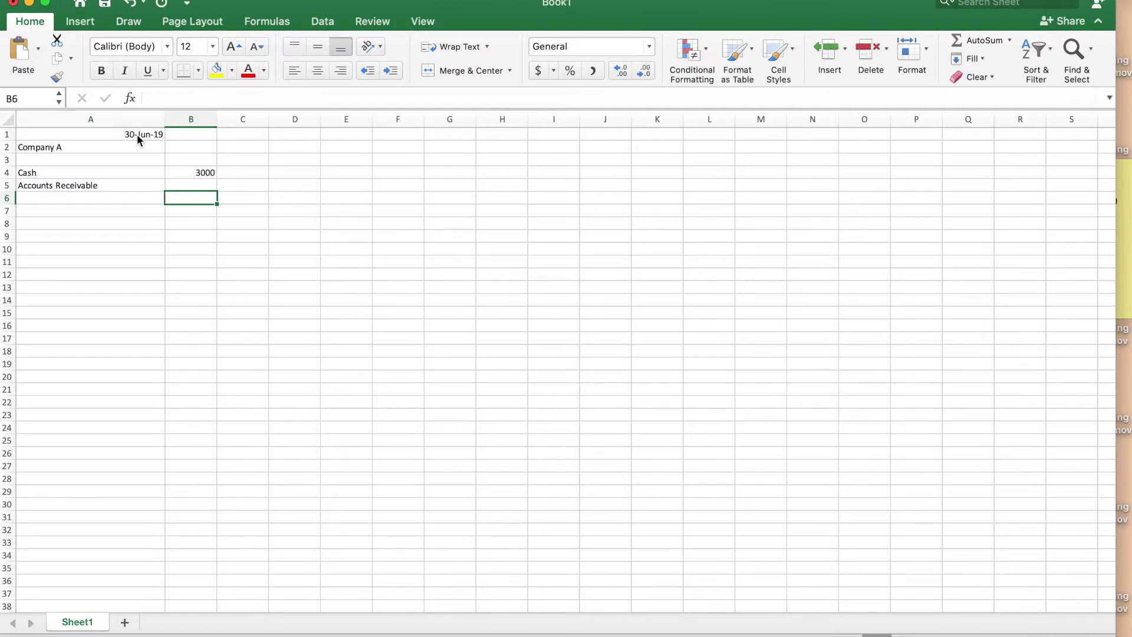
{"action": "key", "text": "Up"}
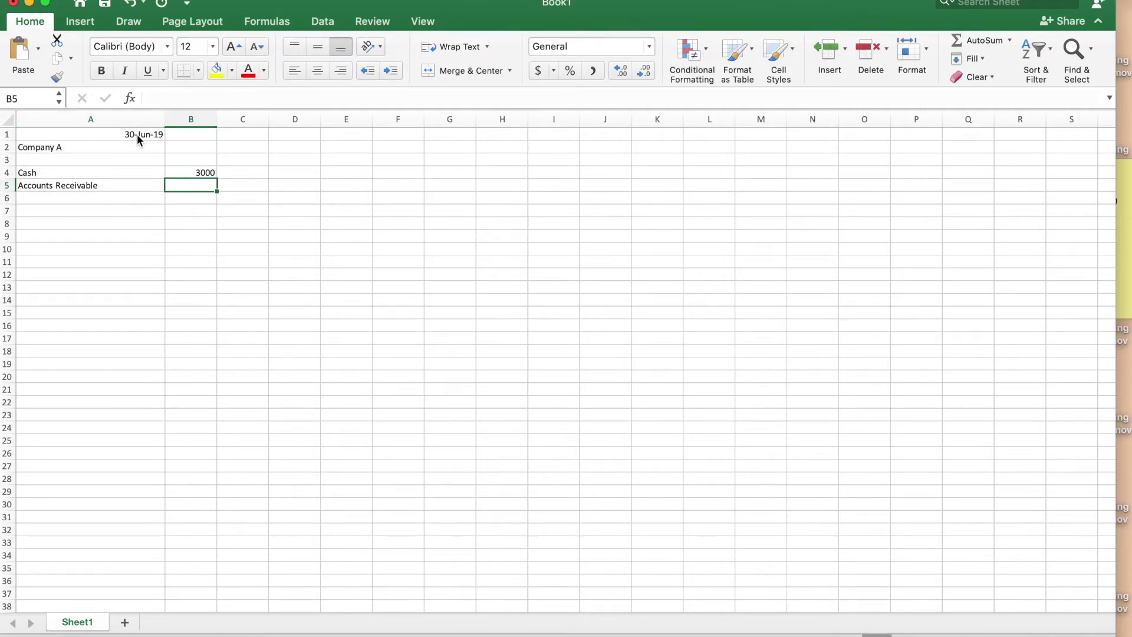
{"action": "type", "text": "200"}
{"action": "key", "text": "Return"}
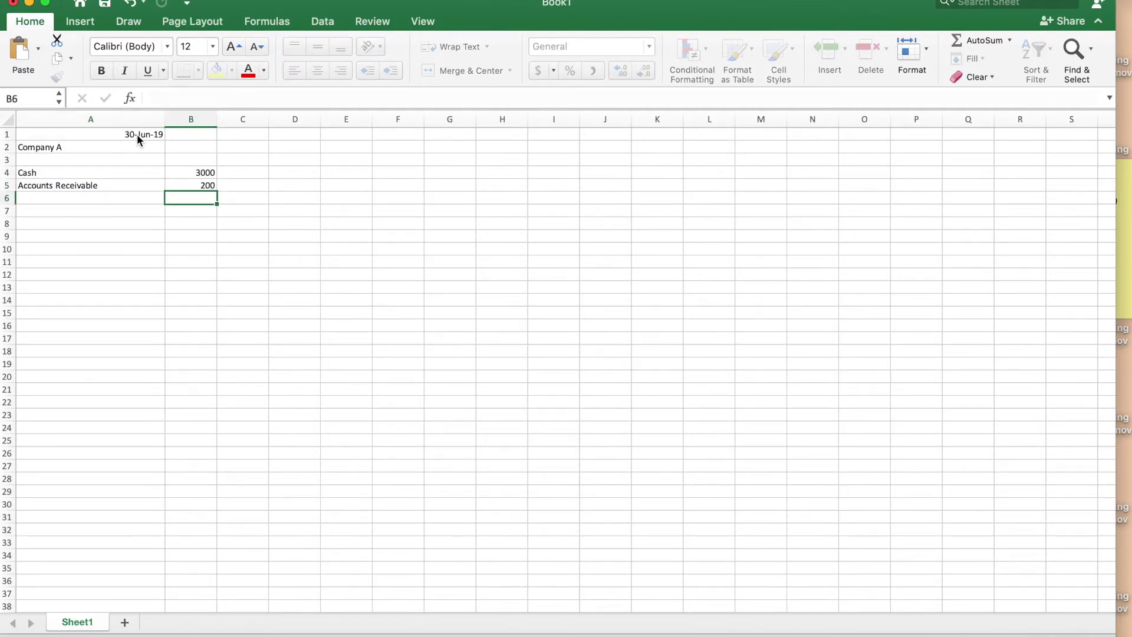
Add a Prepaid Expense line in row 6 with an amount of 400 in column B.
{"action": "type", "text": "Prep"}
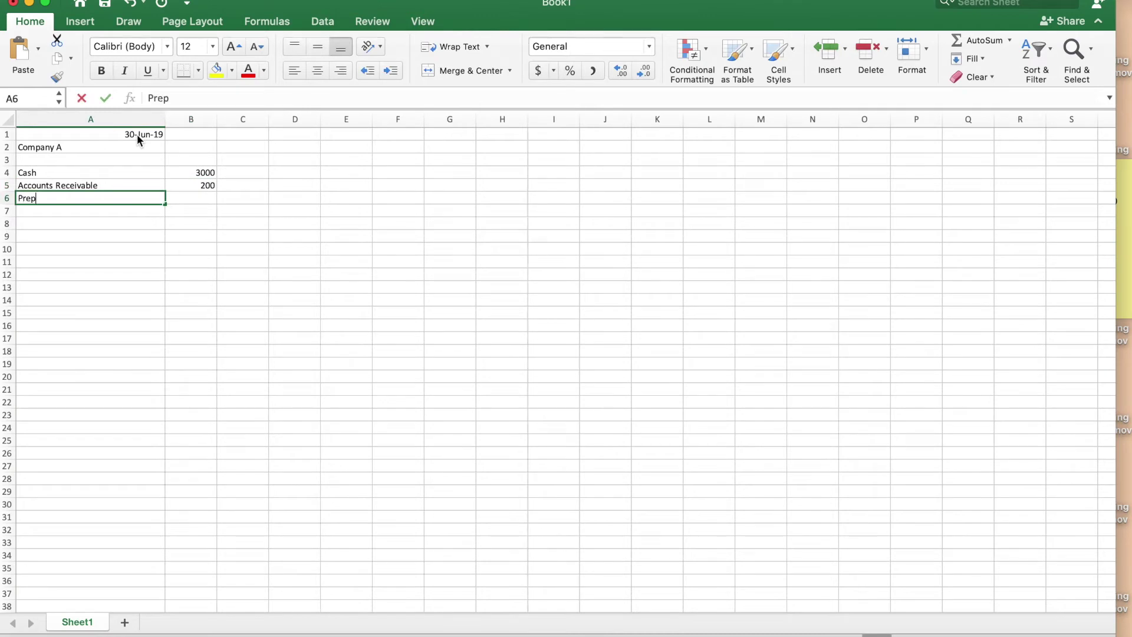
{"action": "type", "text": "aid Expense"}
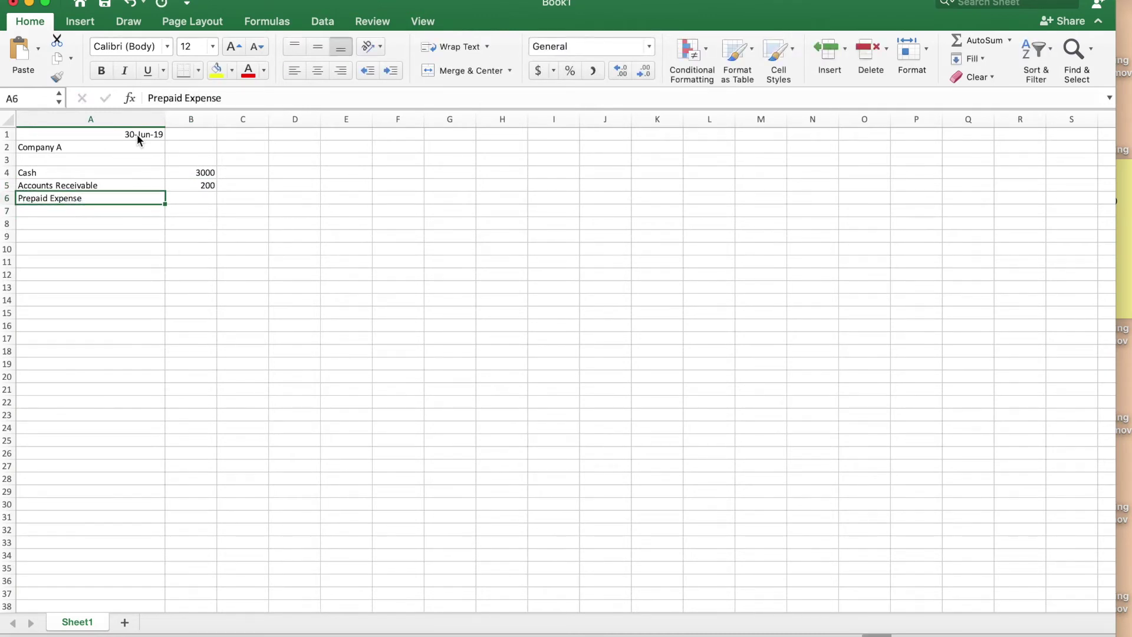
{"action": "key", "text": "Tab"}
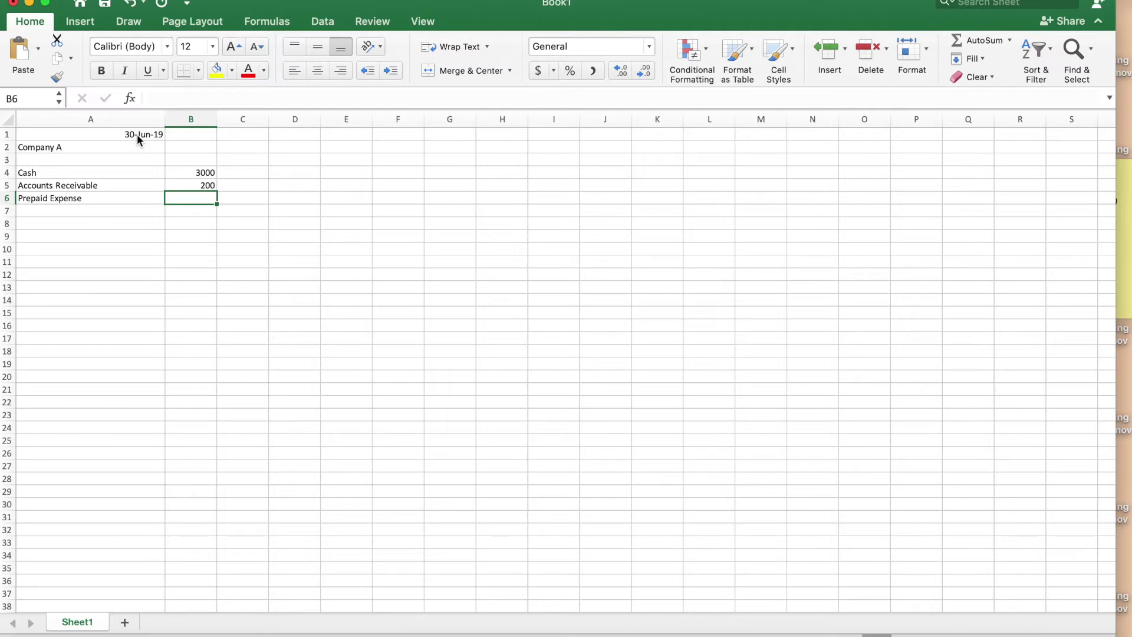
{"action": "type", "text": "400"}
{"action": "key", "text": "Return"}
{"action": "key", "text": "Left"}
Add a Fixed asset line in row 7 with an amount of 0 in column B.
{"action": "type", "text": "Fix"}
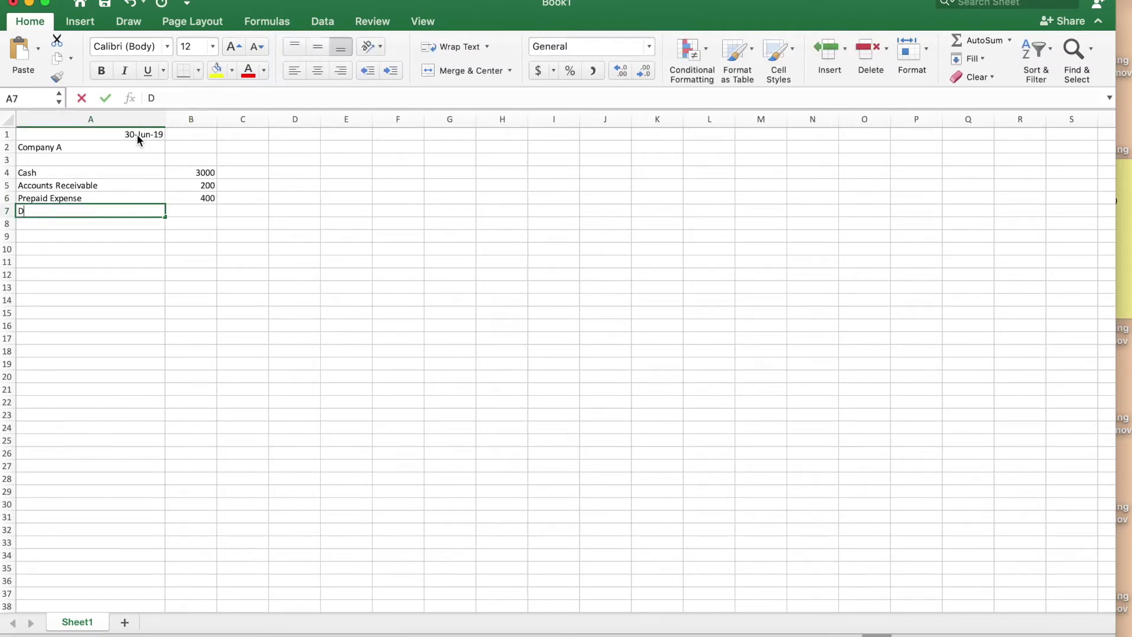
{"action": "type", "text": "ed asset"}
{"action": "key", "text": "Return"}
{"action": "key", "text": "Up"}
{"action": "key", "text": "Right"}
{"action": "type", "text": "0"}
{"action": "key", "text": "Return"}
{"action": "key", "text": "Left"}
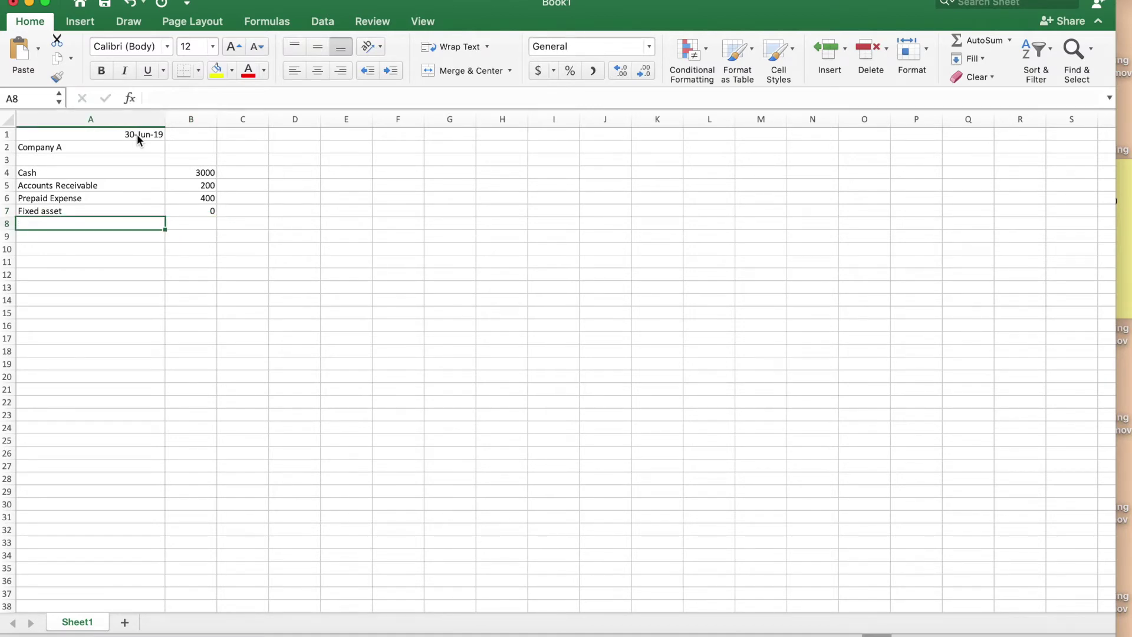
Add an Accounts Payable line in row 8 with an amount of 800 in column B.
{"action": "type", "text": "Account"}
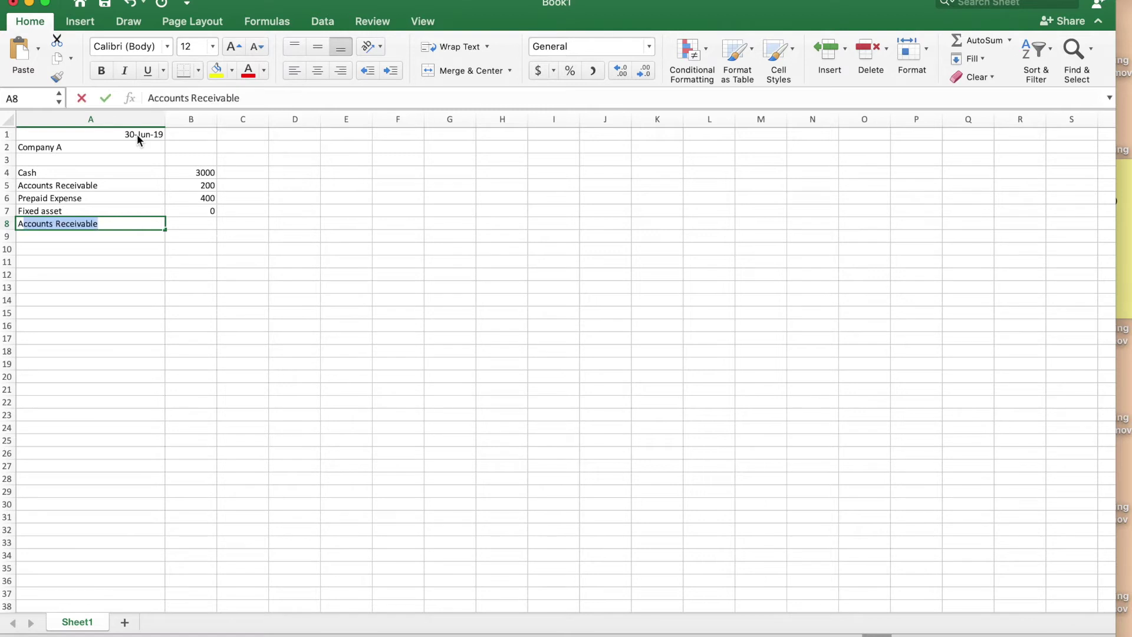
{"action": "type", "text": "s Payable"}
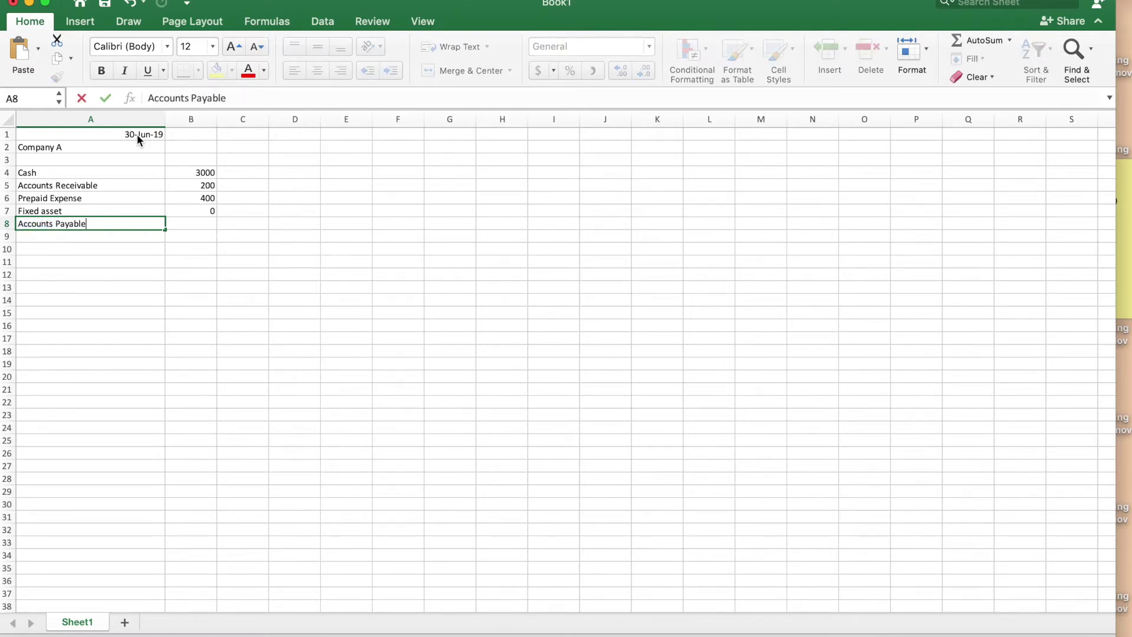
{"action": "key", "text": "Return"}
{"action": "key", "text": "Up"}
{"action": "key", "text": "Right"}
{"action": "type", "text": "800"}
{"action": "key", "text": "Return"}
{"action": "key", "text": "Left"}
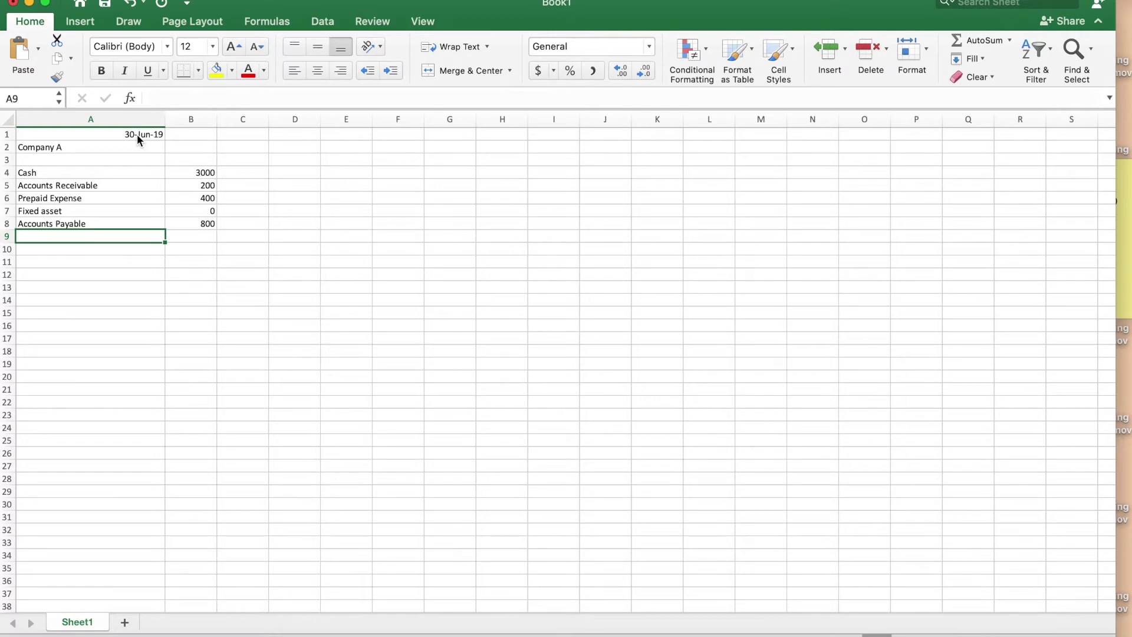
Add a Deferred Revenue line in row 9 with an amount of 50 in column B.
{"action": "type", "text": "Defe"}
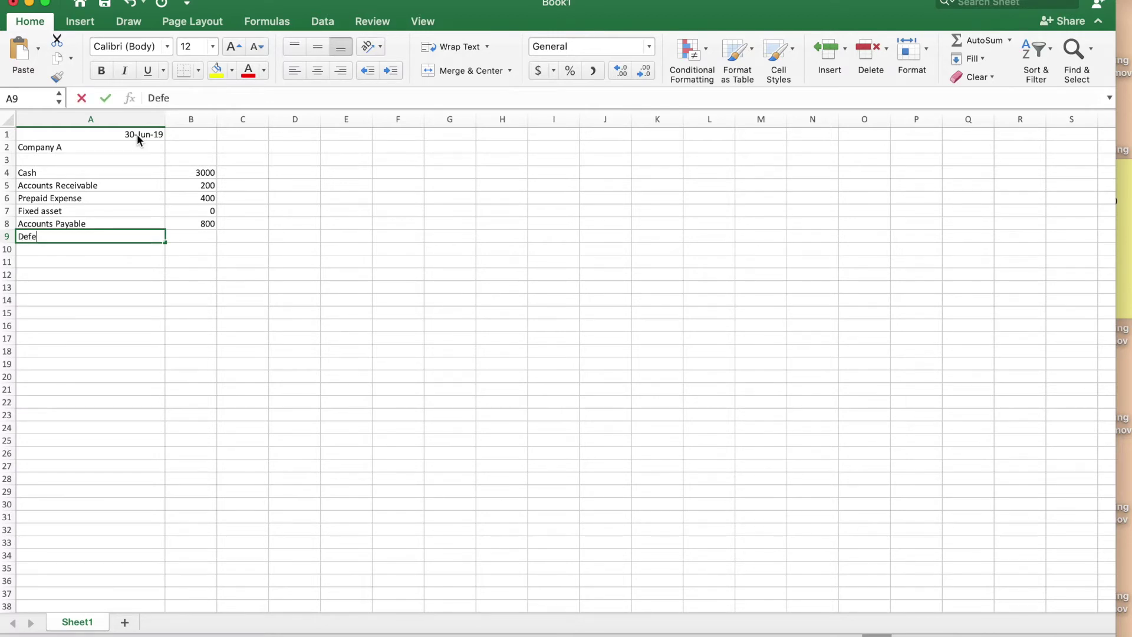
{"action": "type", "text": "rred Revenue"}
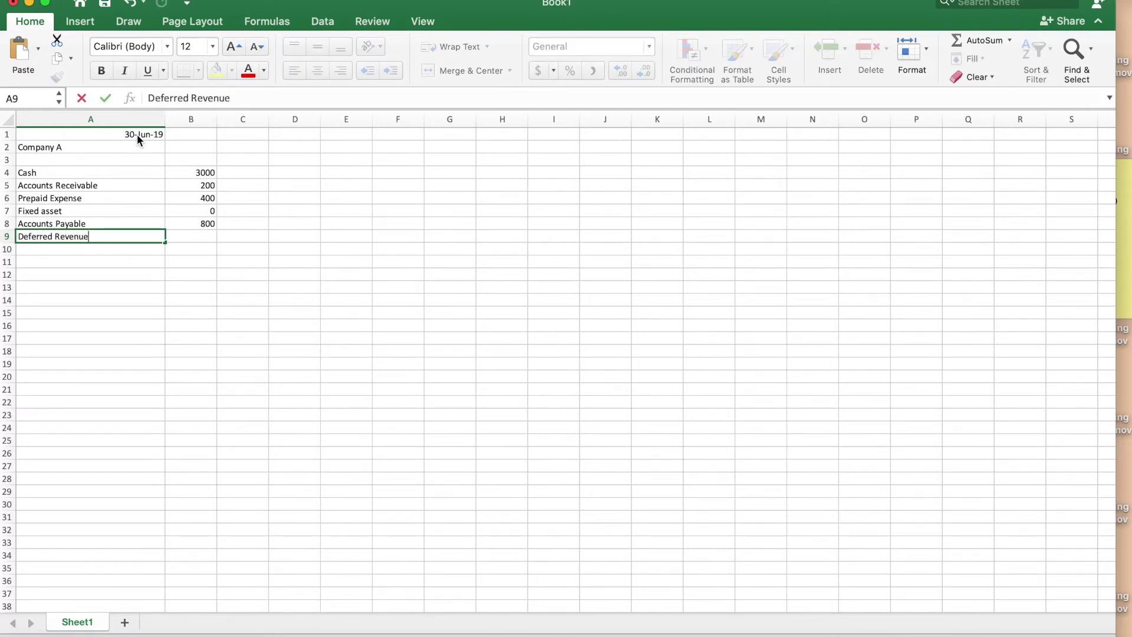
{"action": "key", "text": "Return"}
{"action": "key", "text": "Up"}
{"action": "key", "text": "Right"}
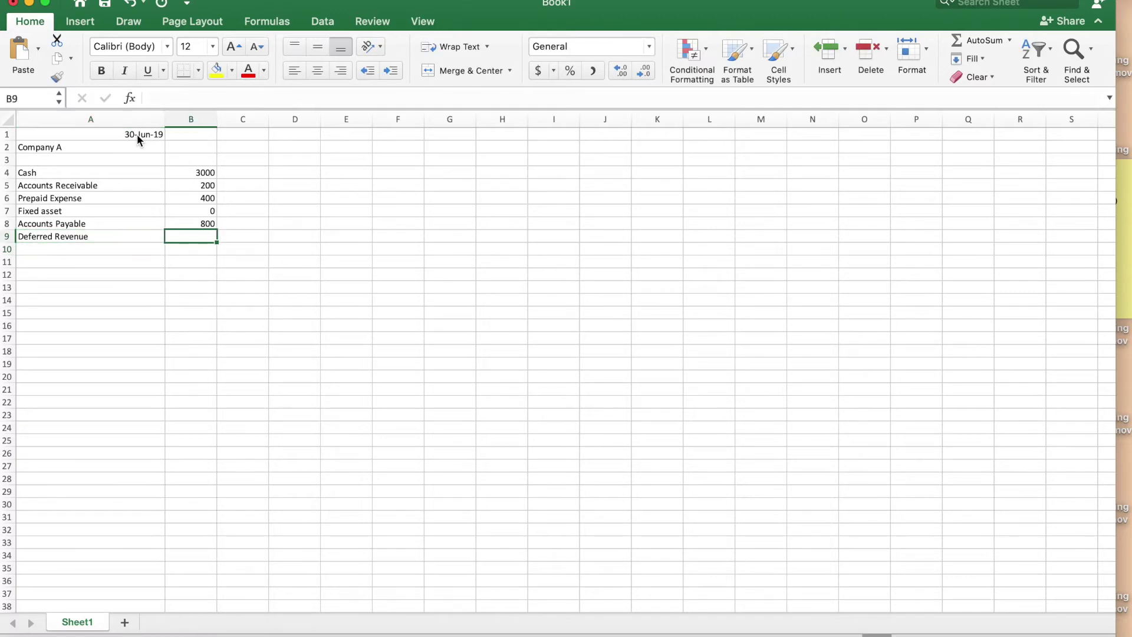
{"action": "type", "text": "50"}
{"action": "key", "text": "Return"}
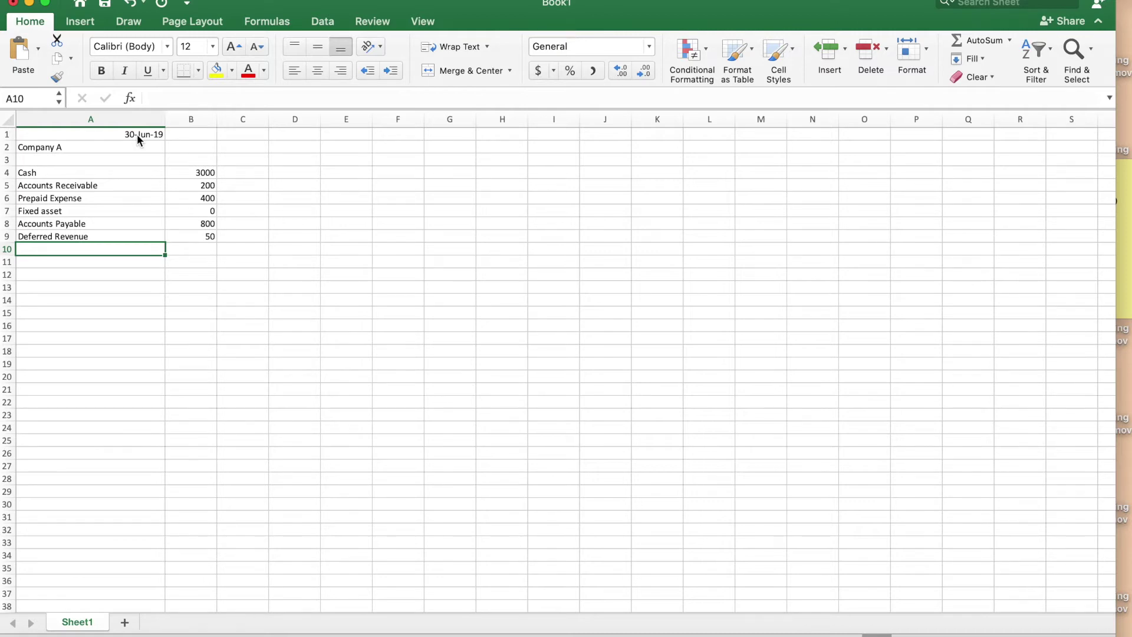
Add a Debt line in row 10 with an amount of 1000 in column B.
{"action": "type", "text": "Debt"}
{"action": "key", "text": "Return"}
{"action": "key", "text": "Up"}
{"action": "key", "text": "Right"}
{"action": "type", "text": "1000"}
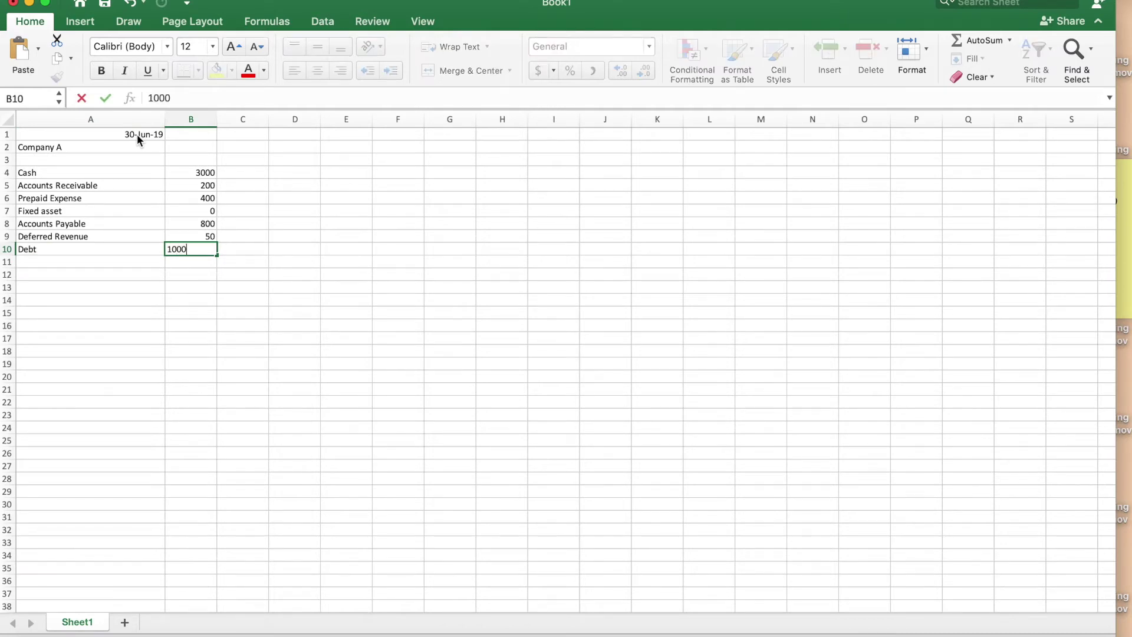
{"action": "key", "text": "Return"}
{"action": "key", "text": "Left"}
Enter the label Net Asset in A11 and add a Revenue line in row 12 with an amount of 10000.
{"action": "type", "text": "Net"}
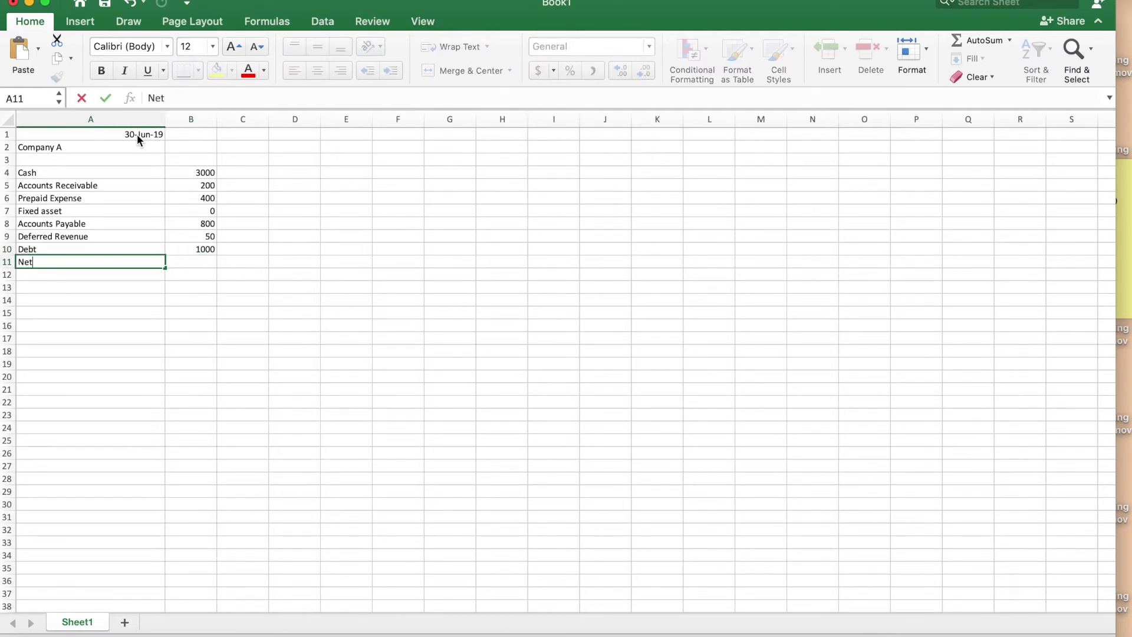
{"action": "type", "text": " Asset"}
{"action": "key", "text": "Return"}
{"action": "type", "text": "Revenue"}
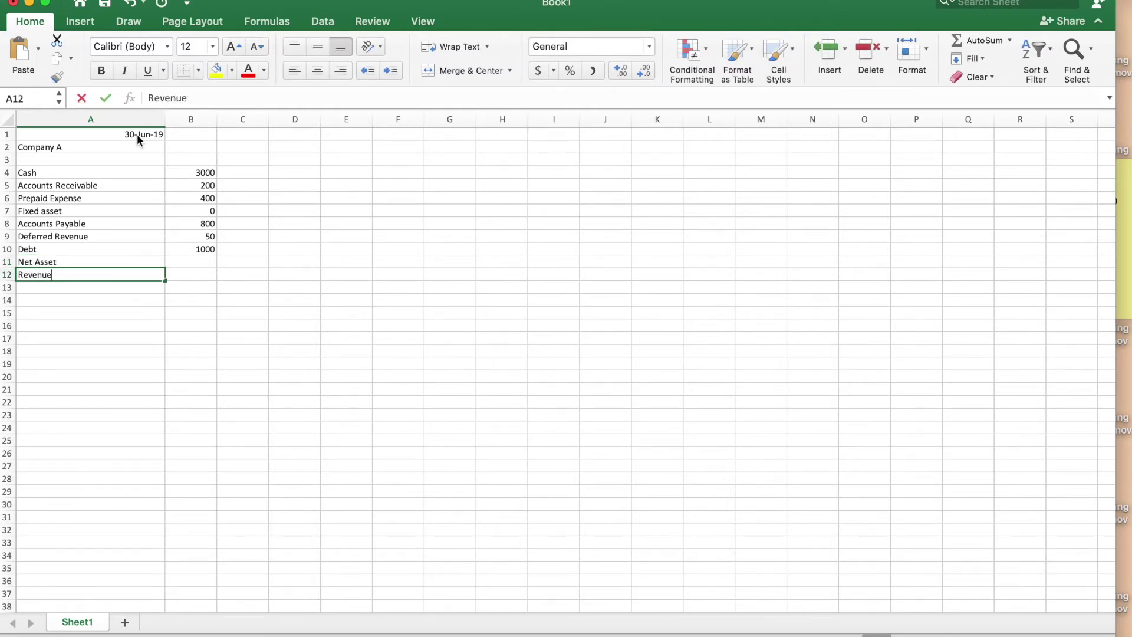
{"action": "key", "text": "Return"}
{"action": "key", "text": "Up"}
{"action": "key", "text": "Right"}
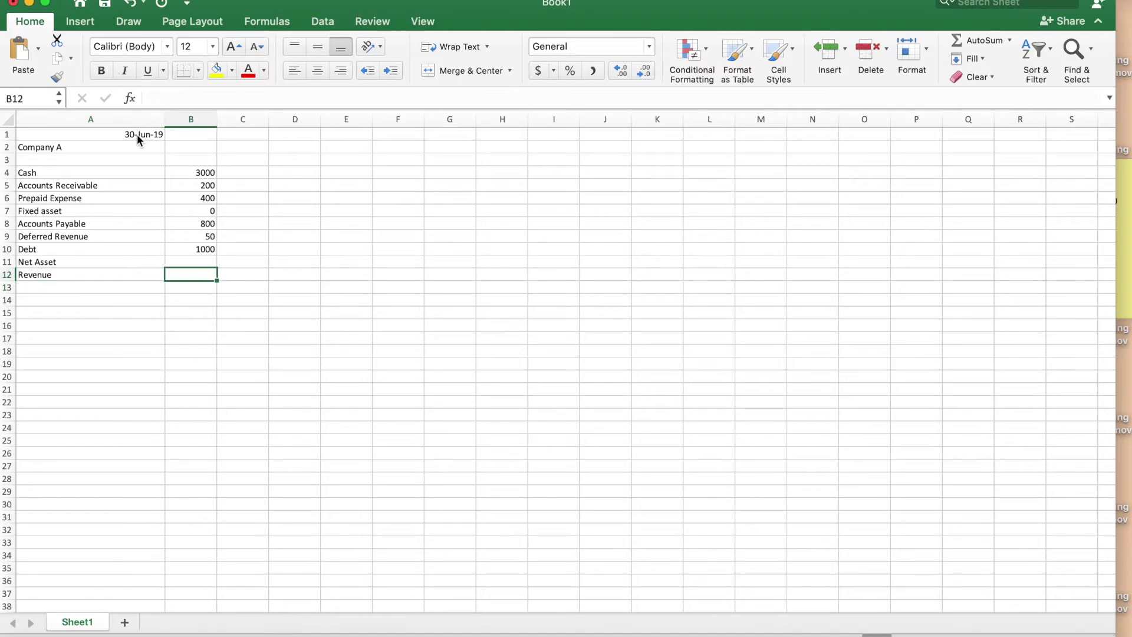
{"action": "type", "text": "10000"}
{"action": "key", "text": "Return"}
{"action": "key", "text": "Left"}
Add an Expense line in row 13 with an amount of 5000 in column B.
{"action": "type", "text": "Expes"}
{"action": "key", "text": "BackSpace"}
{"action": "type", "text": "nse"}
{"action": "key", "text": "Return"}
{"action": "key", "text": "Up"}
{"action": "key", "text": "Right"}
{"action": "type", "text": "5000"}
{"action": "key", "text": "Return"}
Extend the Net Asset label in A11 to read "Net Asset without donot restrictions".
{"action": "key", "text": "Up"}
{"action": "key", "text": "Up"}
{"action": "key", "text": "Up"}
{"action": "key", "text": "Left"}
{"action": "left_click", "coordinate": [246, 97]}
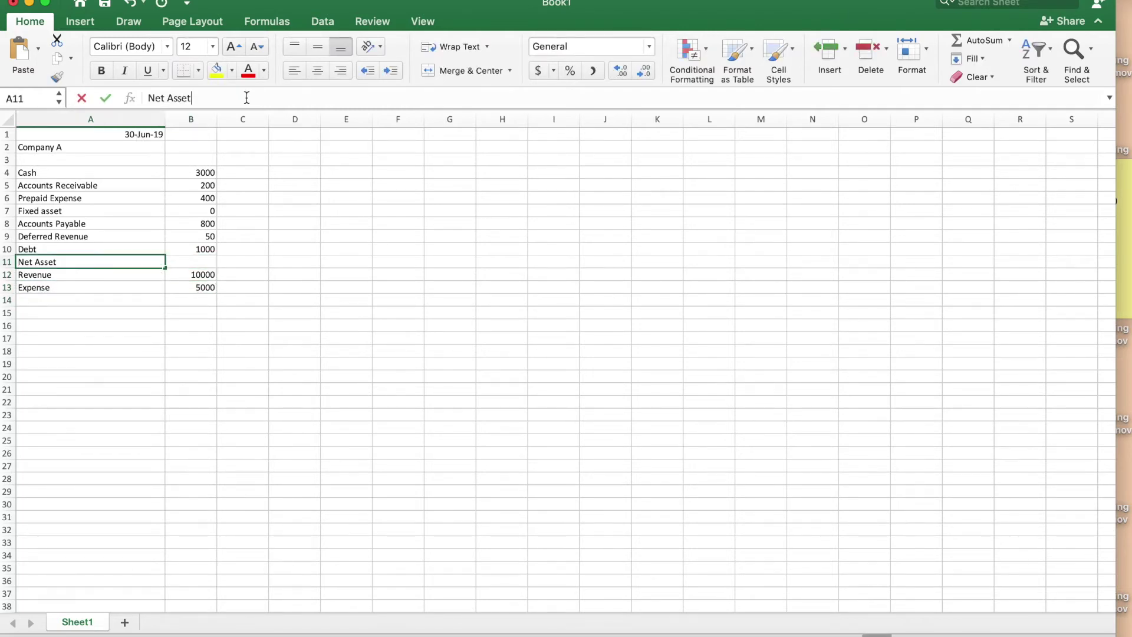
{"action": "type", "text": "without "}
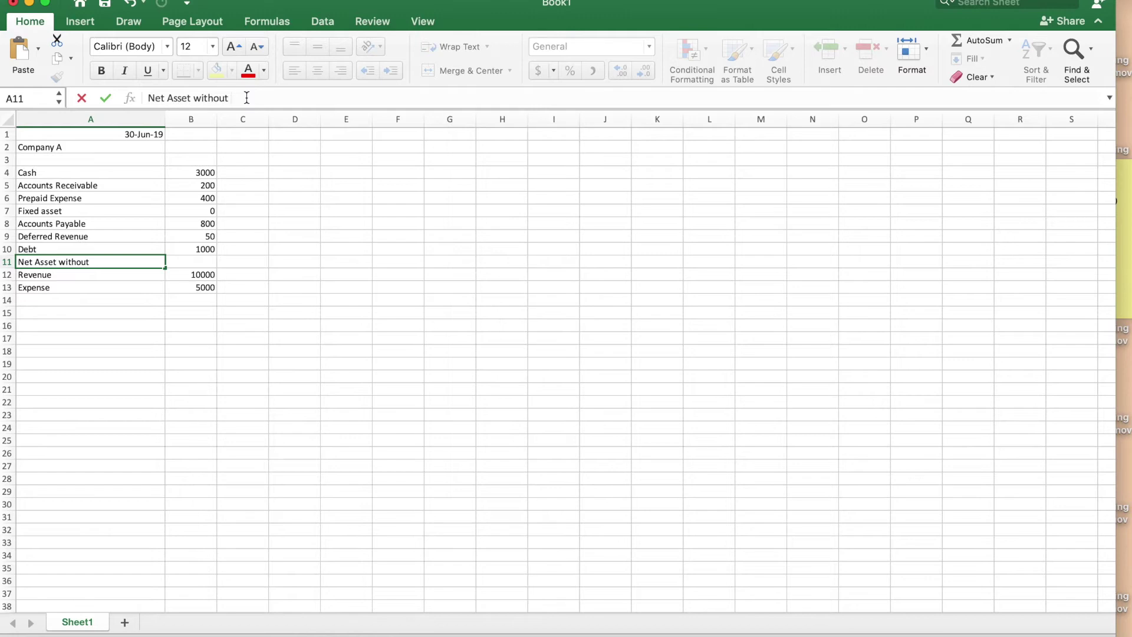
{"action": "type", "text": "donot restrictions"}
{"action": "key", "text": "Return"}
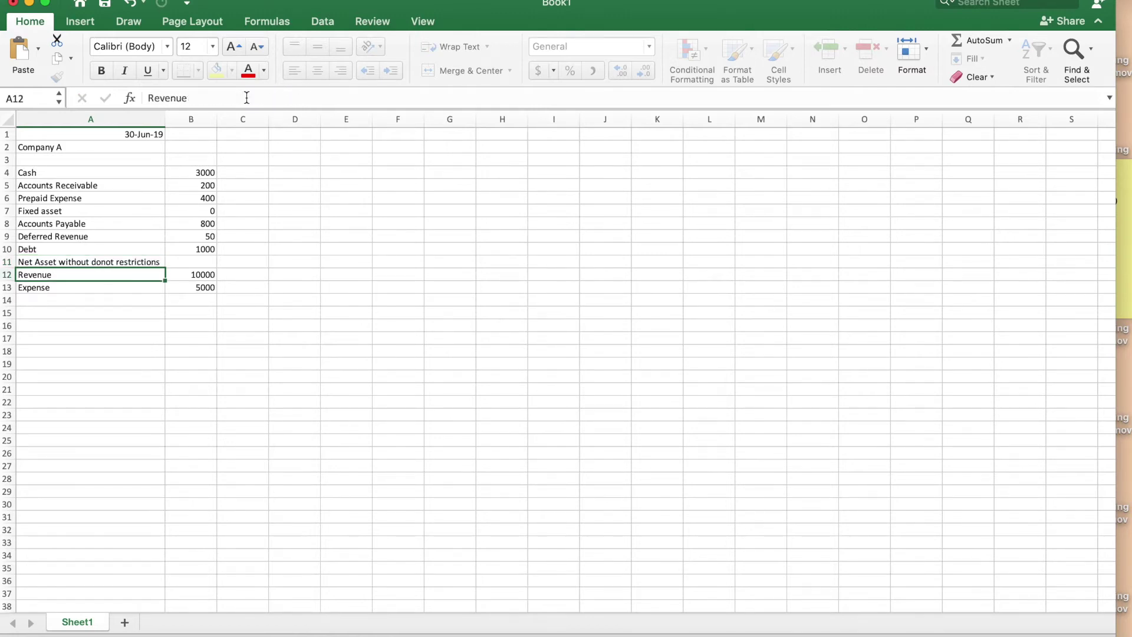
Correct the misspelled word "donot" to "donor" in the net asset label in A11.
{"action": "key", "text": "Up"}
{"action": "key", "text": "Right"}
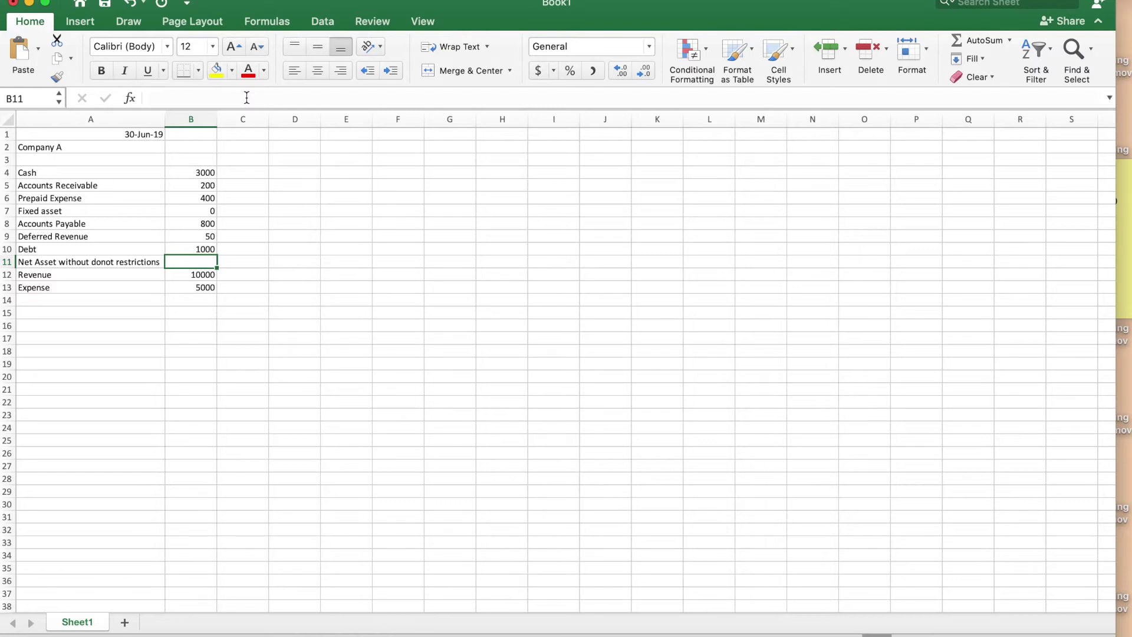
{"action": "double_click", "coordinate": [116, 263]}
{"action": "key", "text": "BackSpace"}
{"action": "type", "text": "r"}
{"action": "left_click", "coordinate": [229, 260]}
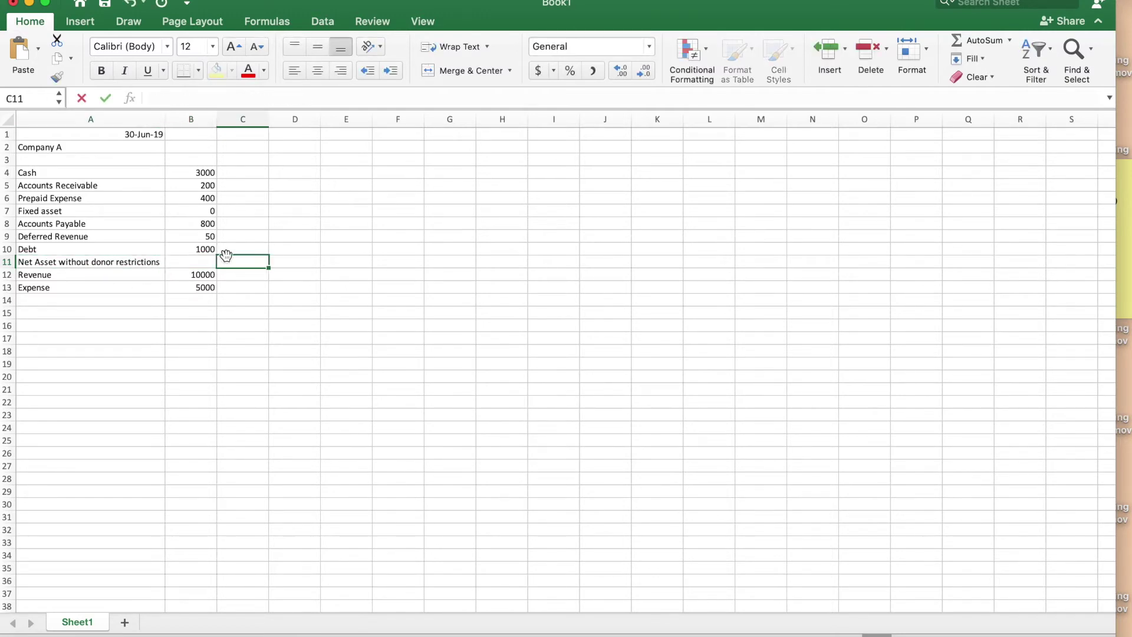
Enter the formula =-SUM(B4:B10)-B12-B13 in B11 for net assets without donor restrictions.
{"action": "left_click", "coordinate": [204, 263]}
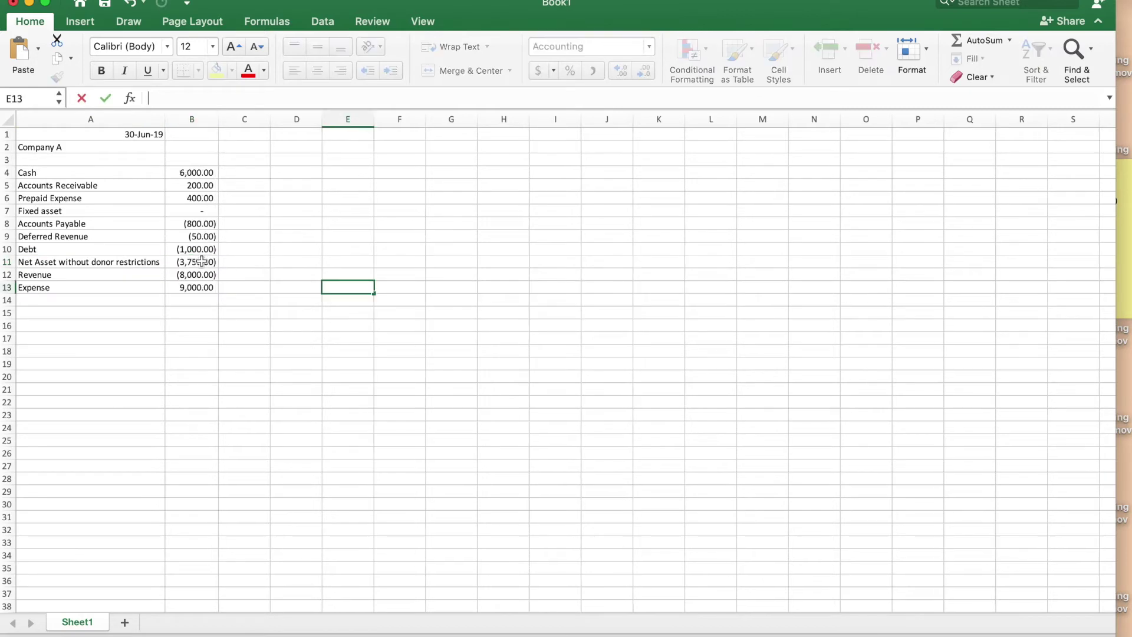
{"action": "left_click", "coordinate": [200, 263]}
{"action": "type", "text": "=-"}
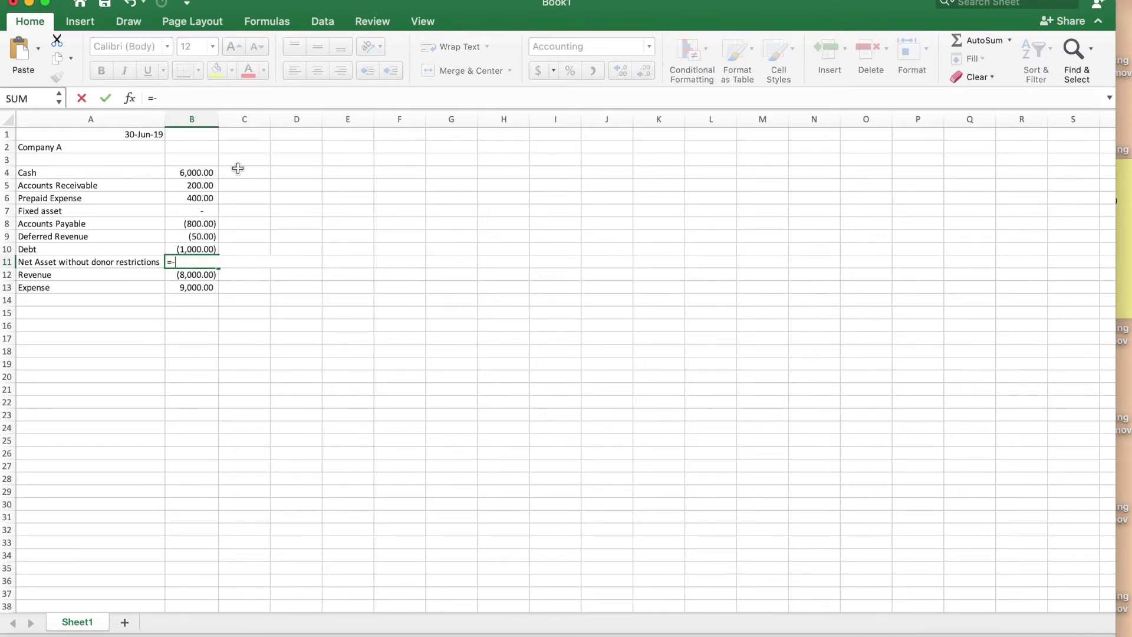
{"action": "type", "text": "sum("}
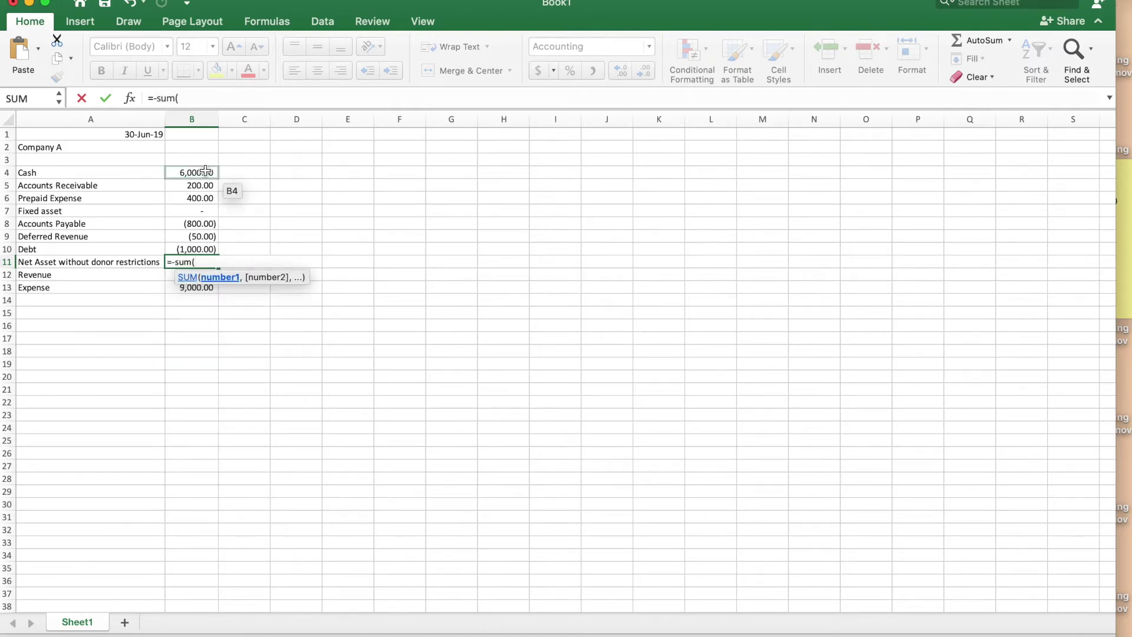
{"action": "left_click_drag", "start_coordinate": [200, 172], "coordinate": [201, 248]}
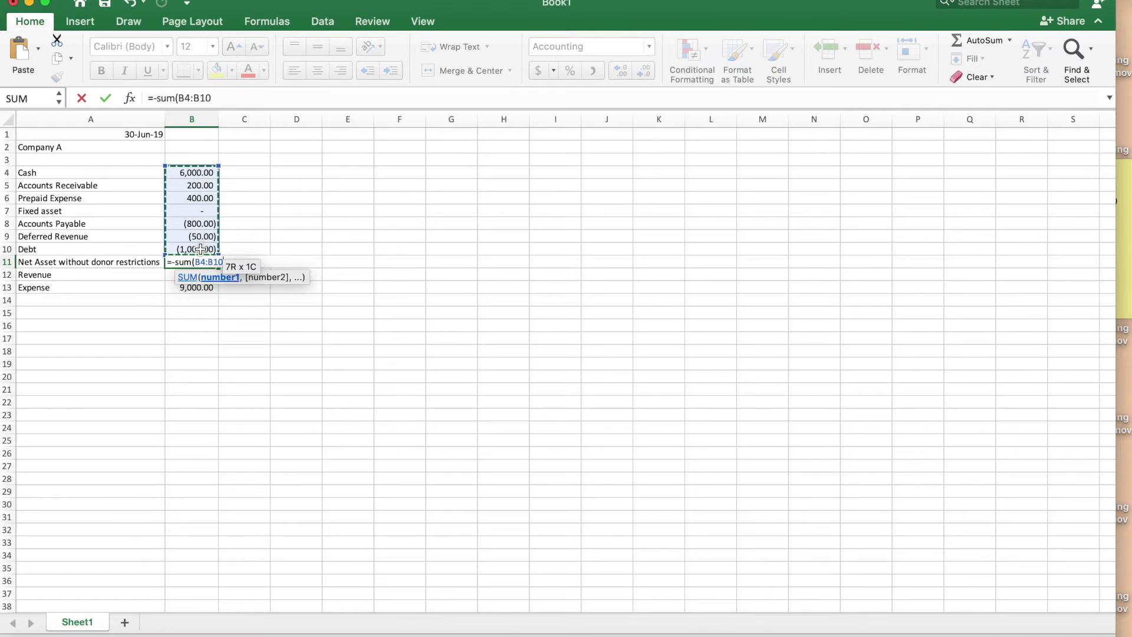
{"action": "type", "text": ")"}
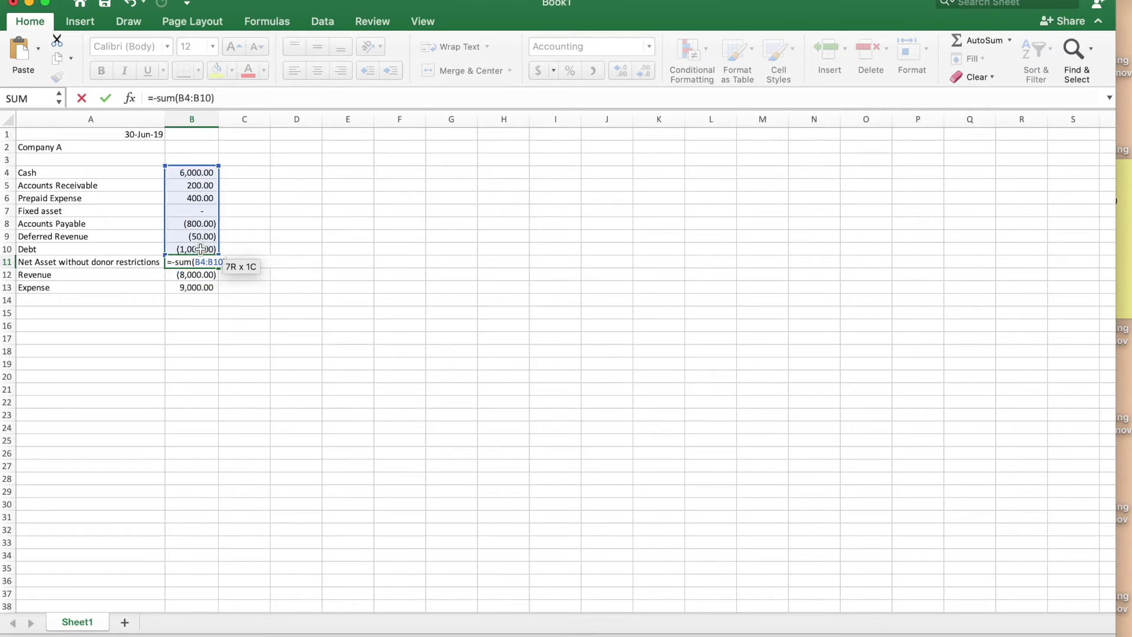
{"action": "type", "text": "-"}
{"action": "left_click", "coordinate": [199, 275]}
{"action": "type", "text": "-"}
{"action": "left_click", "coordinate": [198, 287]}
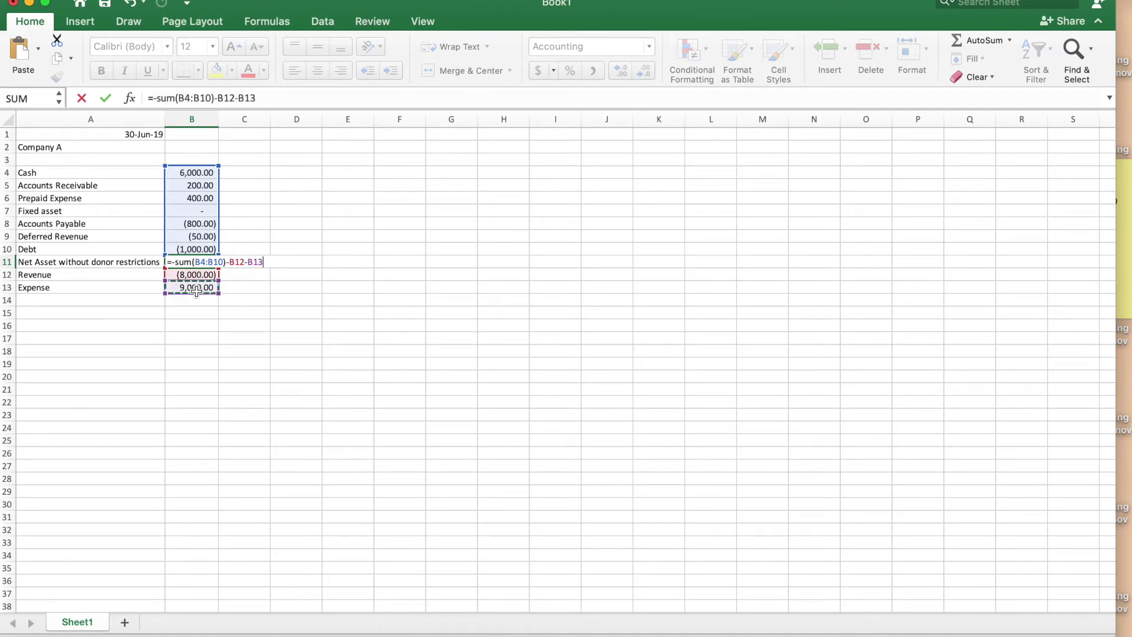
{"action": "key", "text": "Return"}
Set the Revenue amount in B12 to -10000.
{"action": "left_click", "coordinate": [200, 262]}
{"action": "left_click", "coordinate": [196, 275]}
{"action": "left_click", "coordinate": [157, 98]}
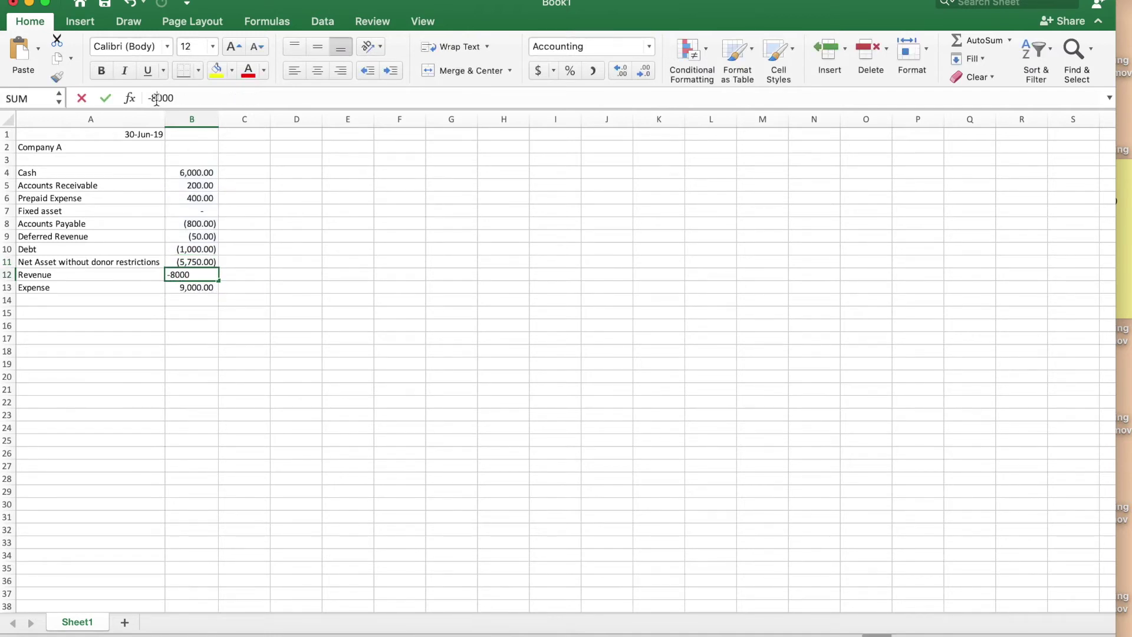
{"action": "key", "text": "BackSpace"}
{"action": "type", "text": "10"}
{"action": "key", "text": "Return"}
{"action": "left_click", "coordinate": [157, 98]}
{"action": "key", "text": "Escape"}
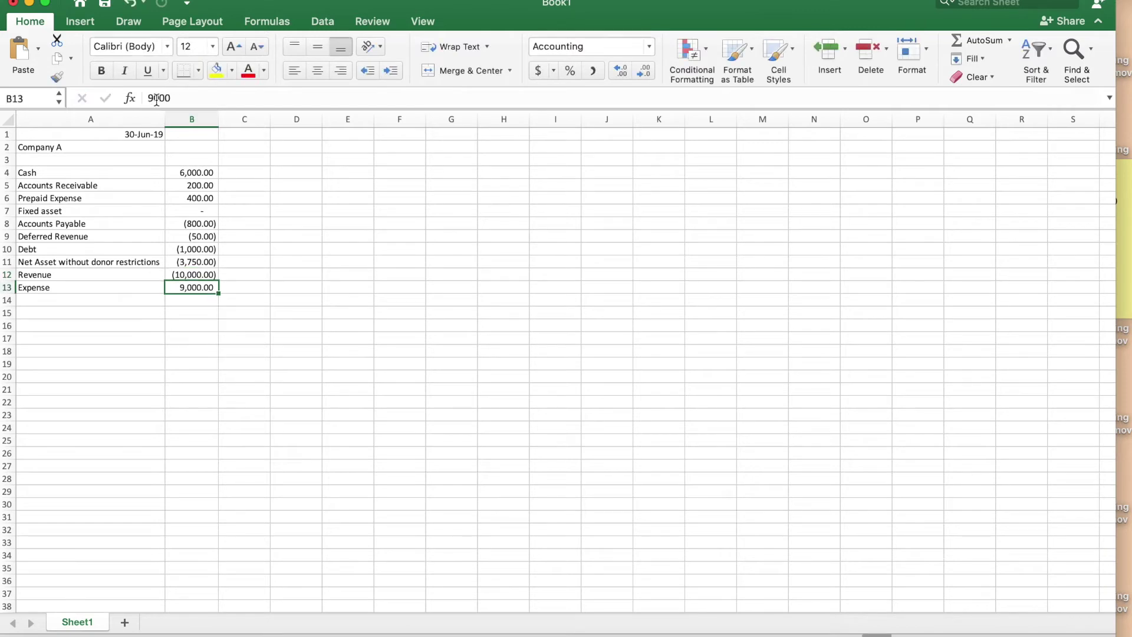
Check the trial balance amounts in B4:B13 and review the date, Cash and Expense cells.
{"action": "left_click", "coordinate": [183, 275]}
{"action": "left_click_drag", "start_coordinate": [204, 170], "coordinate": [193, 286]}
{"action": "left_click", "coordinate": [243, 270]}
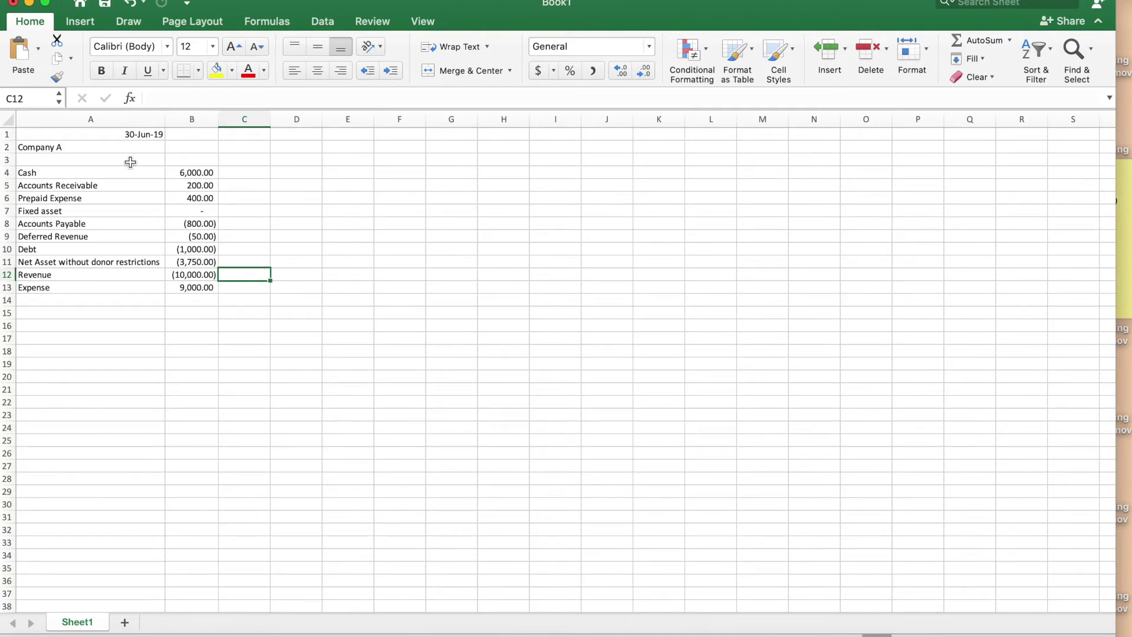
{"action": "left_click", "coordinate": [92, 135]}
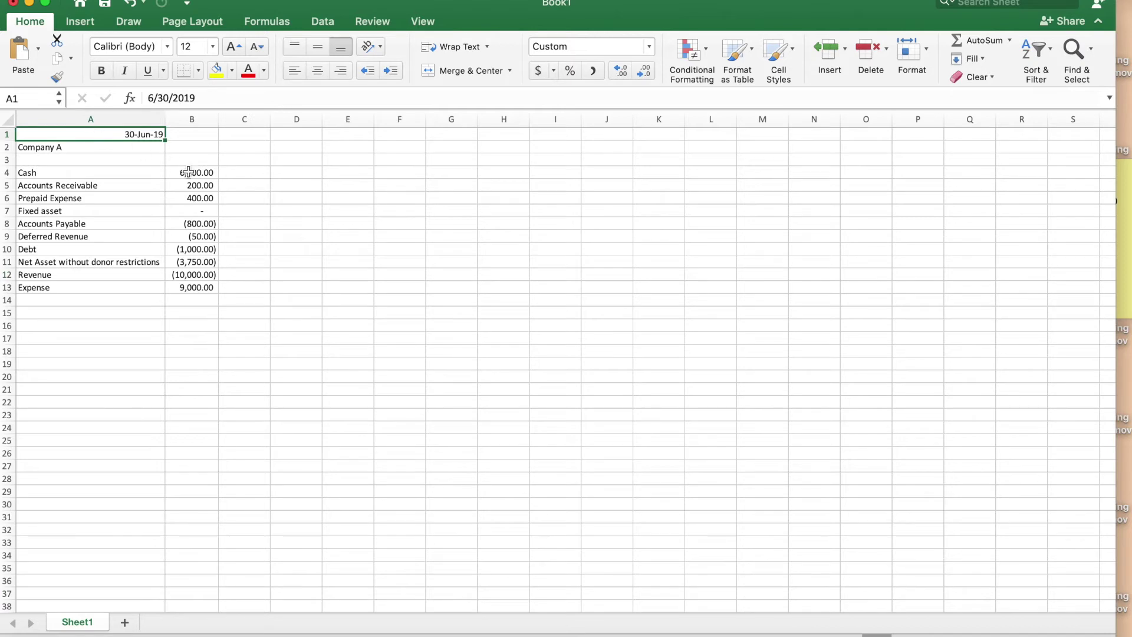
{"action": "left_click", "coordinate": [210, 175]}
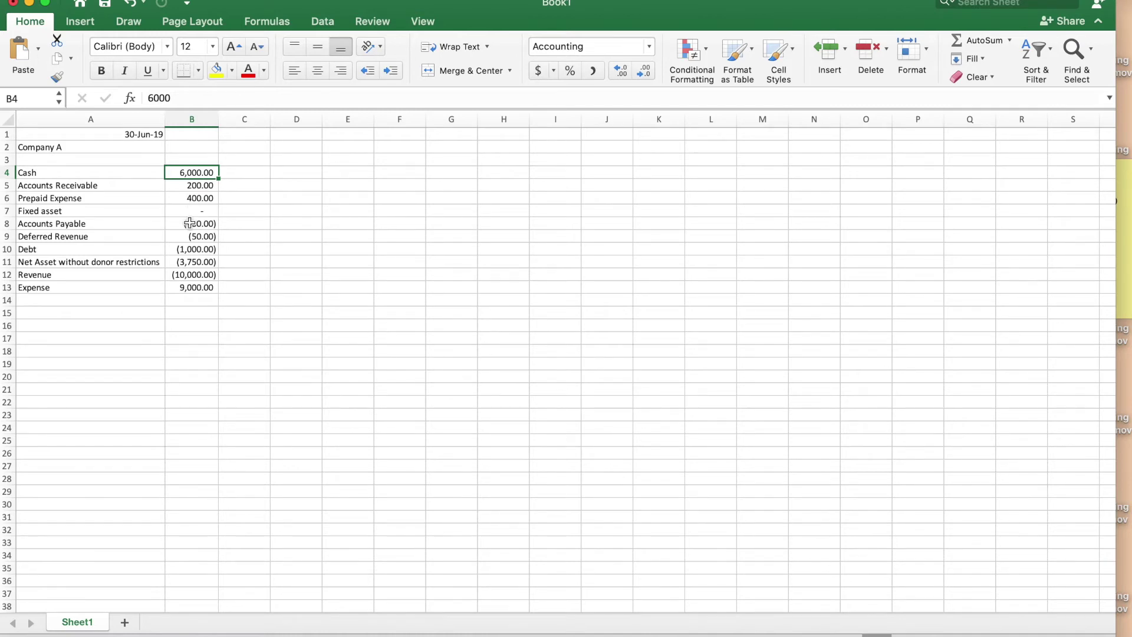
{"action": "left_click", "coordinate": [204, 287]}
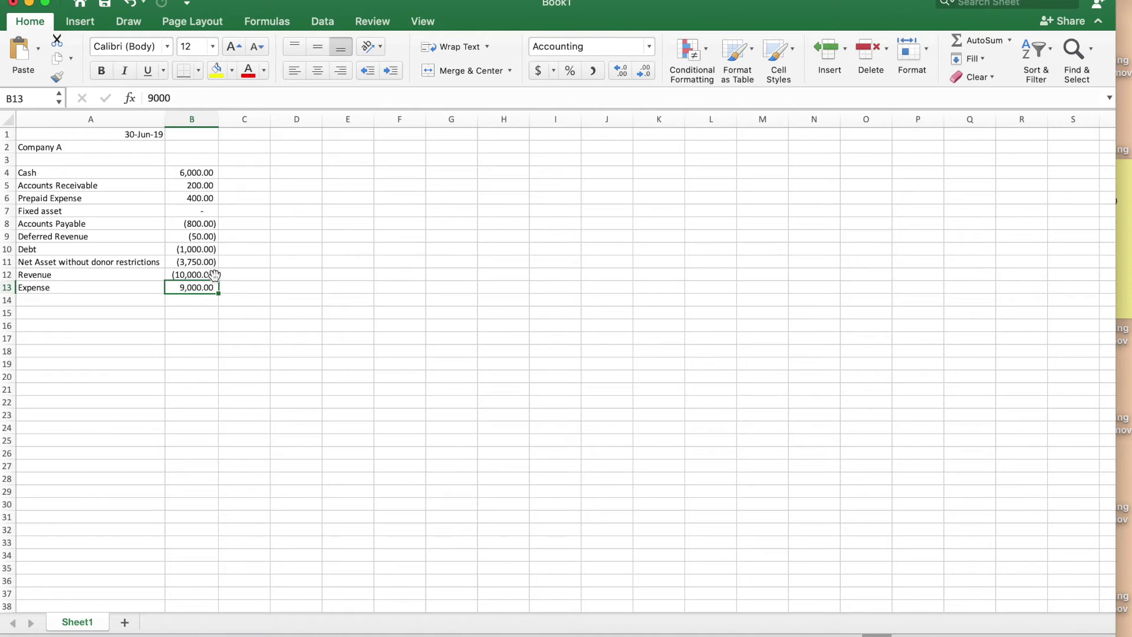
Start a transaction list in A16 with "1. Fixed asset purchase" and an amount of 1000 in column B.
{"action": "left_click", "coordinate": [127, 328]}
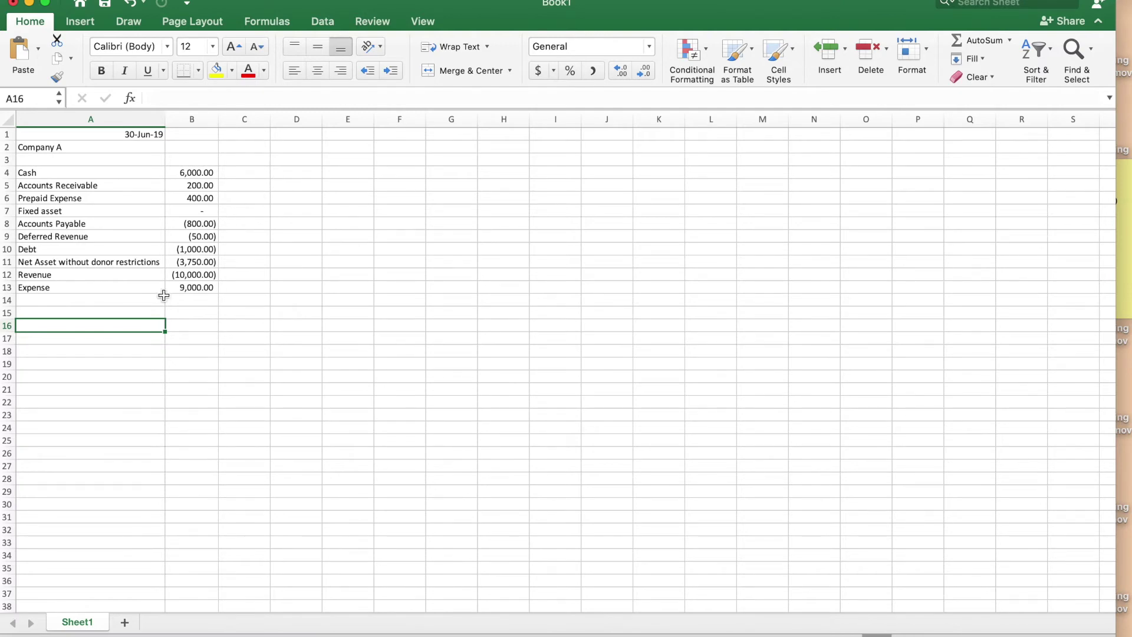
{"action": "type", "text": "1. Fixed asset purchase"}
{"action": "key", "text": "Return"}
{"action": "key", "text": "Up"}
{"action": "key", "text": "Tab"}
{"action": "type", "text": "1000"}
{"action": "key", "text": "Return"}
Add "2. grant revenue" with amount 5000 in row 17 and "3. grant revenue" with amount 2000 in row 18.
{"action": "type", "text": "2. grant revenue"}
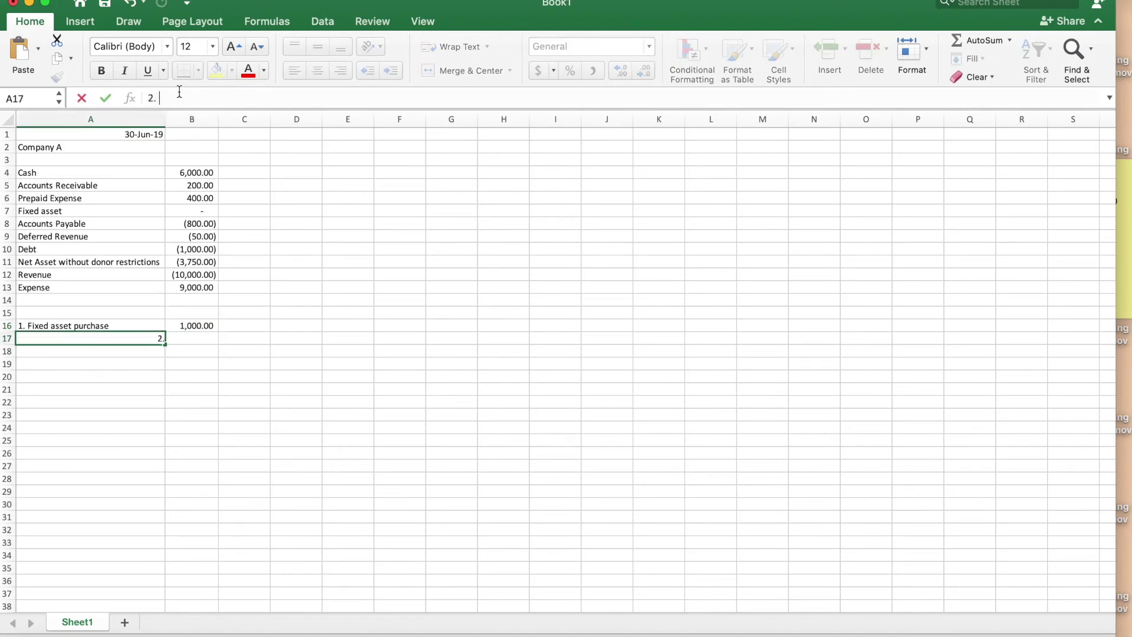
{"action": "key", "text": "Tab"}
{"action": "type", "text": "5000"}
{"action": "key", "text": "Return"}
{"action": "type", "text": "3. grant revenue"}
{"action": "key", "text": "Return"}
{"action": "key", "text": "Up"}
{"action": "key", "text": "Tab"}
{"action": "type", "text": "2000"}
{"action": "key", "text": "Return"}
Add "4. corporate contribution" with amount 2000 in row 19 and "5. fundraising event" with amount 100 in row 20.
{"action": "key", "text": "Left"}
{"action": "type", "text": "4. corporate contribution"}
{"action": "key", "text": "Tab"}
{"action": "type", "text": "2000"}
{"action": "key", "text": "Return"}
{"action": "type", "text": "5. fundraising event"}
{"action": "key", "text": "Tab"}
{"action": "type", "text": "100"}
{"action": "key", "text": "Return"}
Add "6. travel expense" with an amount of 200 in row 21.
{"action": "type", "text": "6. travel expense"}
{"action": "key", "text": "Tab"}
{"action": "type", "text": "200"}
{"action": "key", "text": "Return"}
Add "7. insurance expense" with an amount of 500 in row 22.
{"action": "type", "text": "7. insurance epense"}
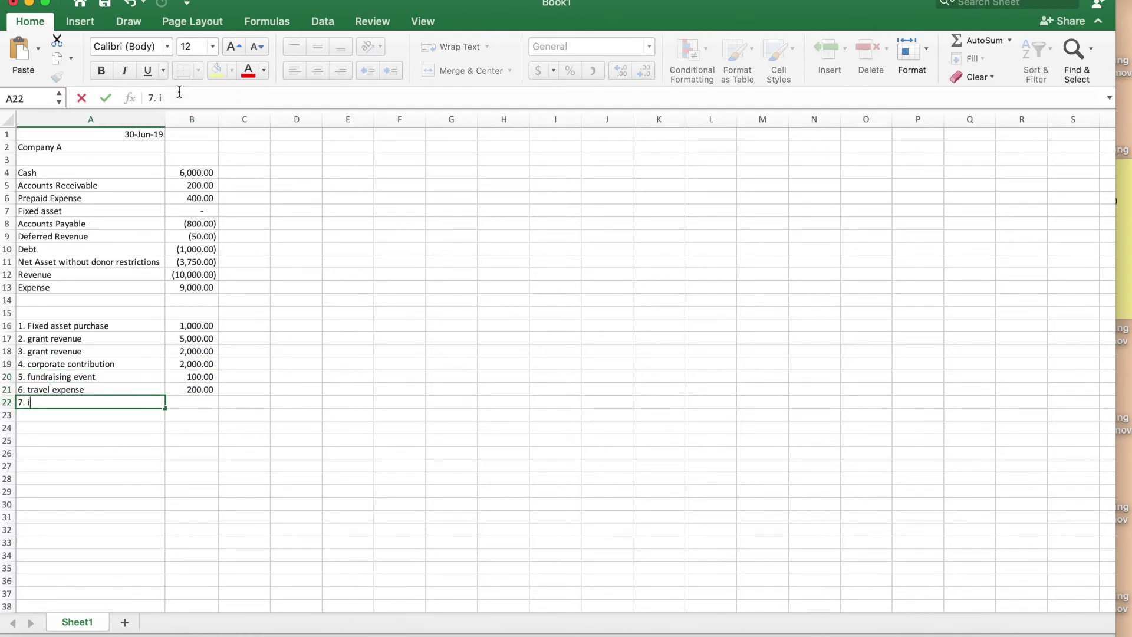
{"action": "left_click", "coordinate": [76, 401]}
{"action": "type", "text": "x"}
{"action": "key", "text": "Tab"}
{"action": "key", "text": "Return"}
{"action": "key", "text": "Up"}
{"action": "key", "text": "Right"}
{"action": "type", "text": "500"}
{"action": "key", "text": "Return"}
Add "8. Salary expense" with amount 1,200 in row 23 and "9. Rent" with amount 700 in row 24.
{"action": "key", "text": "Left"}
{"action": "type", "text": "8. Salary expense"}
{"action": "key", "text": "Tab"}
{"action": "type", "text": "1,200"}
{"action": "key", "text": "Return"}
{"action": "type", "text": "9. Rent"}
{"action": "key", "text": "Tab"}
{"action": "type", "text": "700"}
{"action": "key", "text": "Return"}
Add "10. PPP Loan" with amount 1000 in row 25 and "11. Interest Expense" with amount 300 in row 26.
{"action": "type", "text": "10. PPP Loan"}
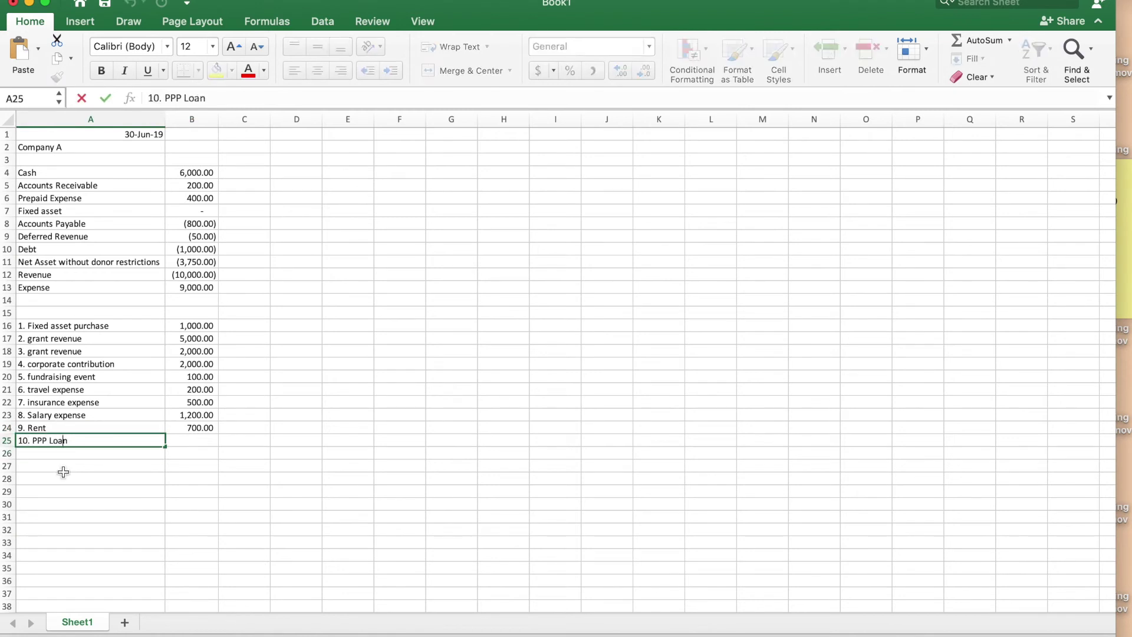
{"action": "key", "text": "Tab"}
{"action": "type", "text": "1000"}
{"action": "key", "text": "Return"}
{"action": "type", "text": "11. Interest Expense"}
{"action": "key", "text": "Return"}
{"action": "key", "text": "Up"}
{"action": "key", "text": "Right"}
{"action": "type", "text": "300"}
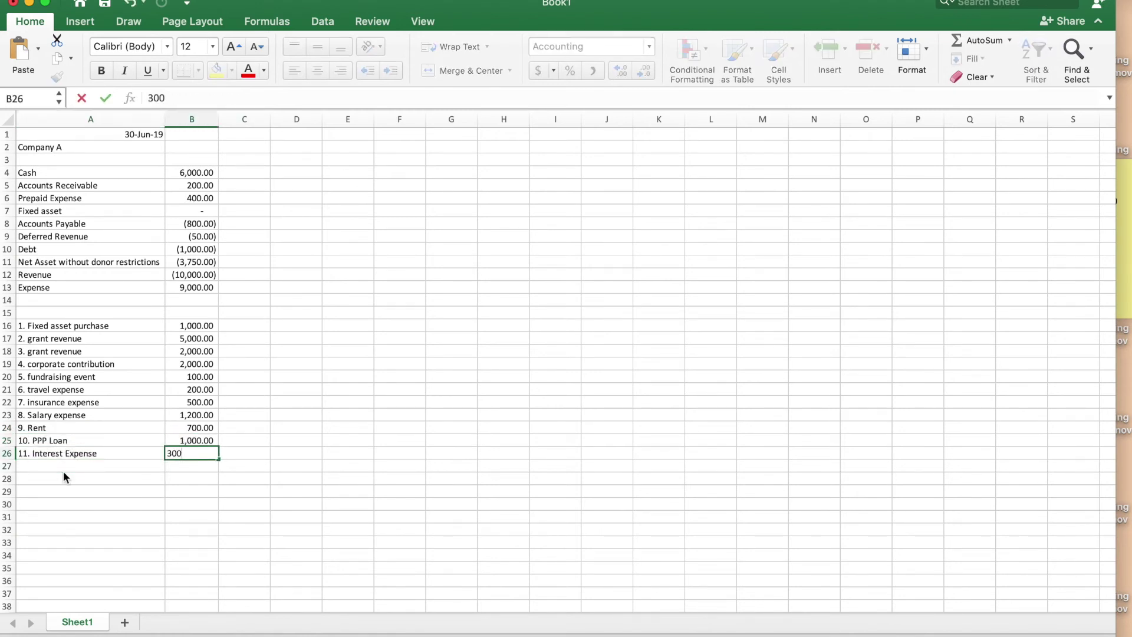
{"action": "left_click", "coordinate": [192, 427]}
Enter the transaction numbers 1 to 11 as column headings across C3:M3.
{"action": "left_click", "coordinate": [248, 160]}
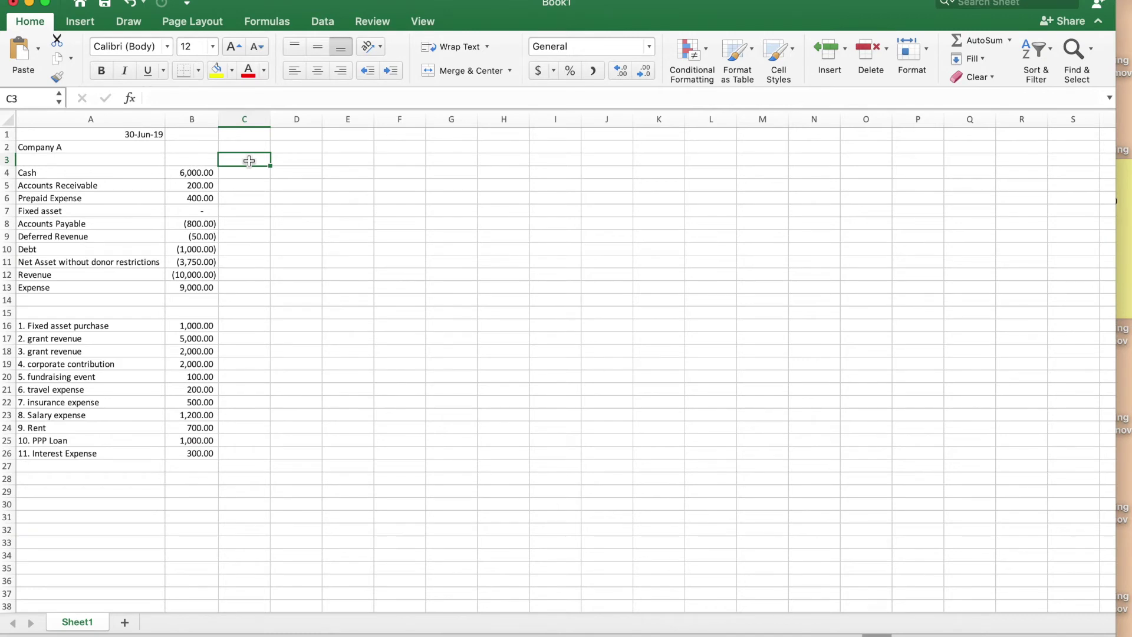
{"action": "type", "text": "1\t2\t3\t4\t5\t6\t7\t8"}
{"action": "key", "text": "Tab"}
{"action": "type", "text": "9"}
{"action": "key", "text": "Tab"}
{"action": "type", "text": "10"}
{"action": "key", "text": "Tab"}
{"action": "type", "text": "11"}
{"action": "key", "text": "Return"}
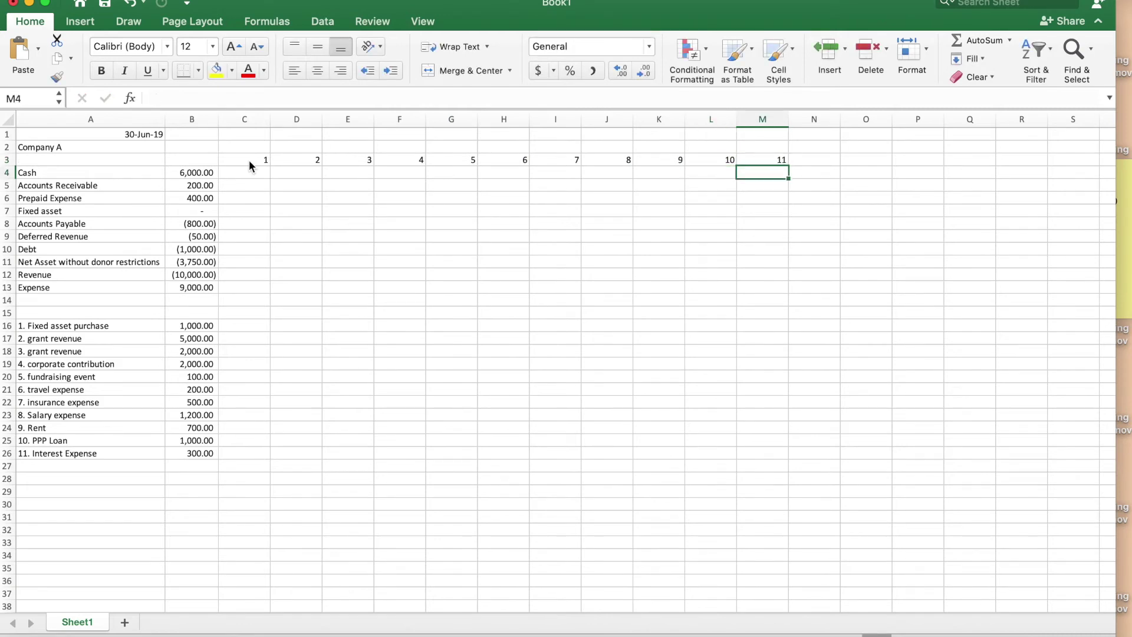
Record 1000 for Fixed asset in C7 under transaction 1.
{"action": "left_click", "coordinate": [250, 211]}
{"action": "type", "text": "1000"}
{"action": "key", "text": "Return"}
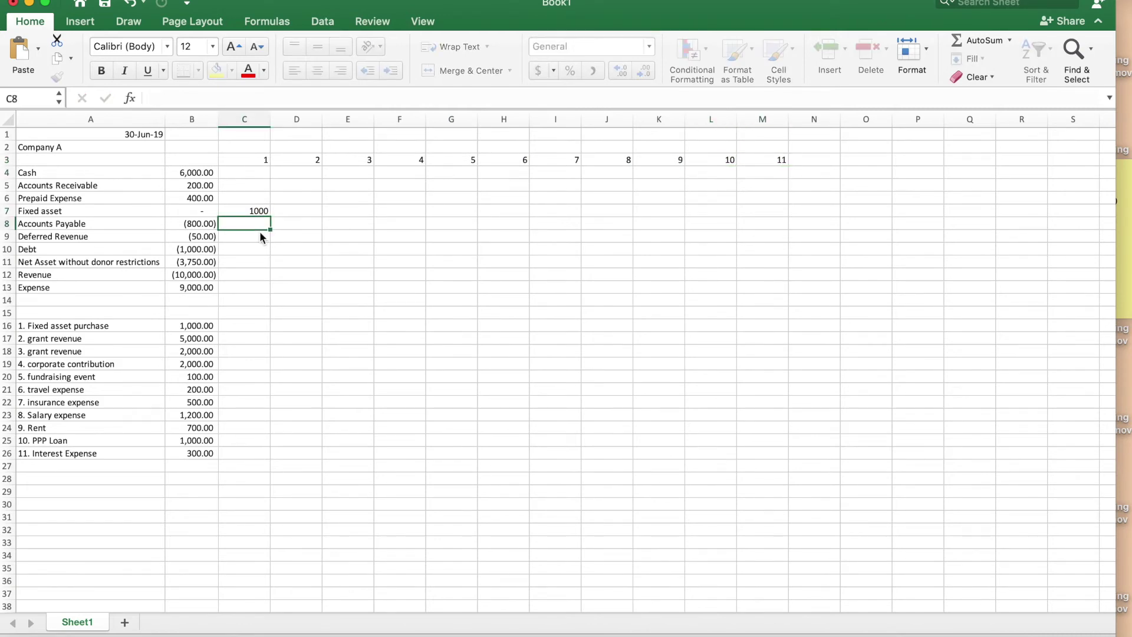
Record the offsetting Cash amount of -1000 in C4 under transaction 1.
{"action": "key", "text": "Up"}
{"action": "key", "text": "Up"}
{"action": "key", "text": "Up"}
{"action": "key", "text": "Up"}
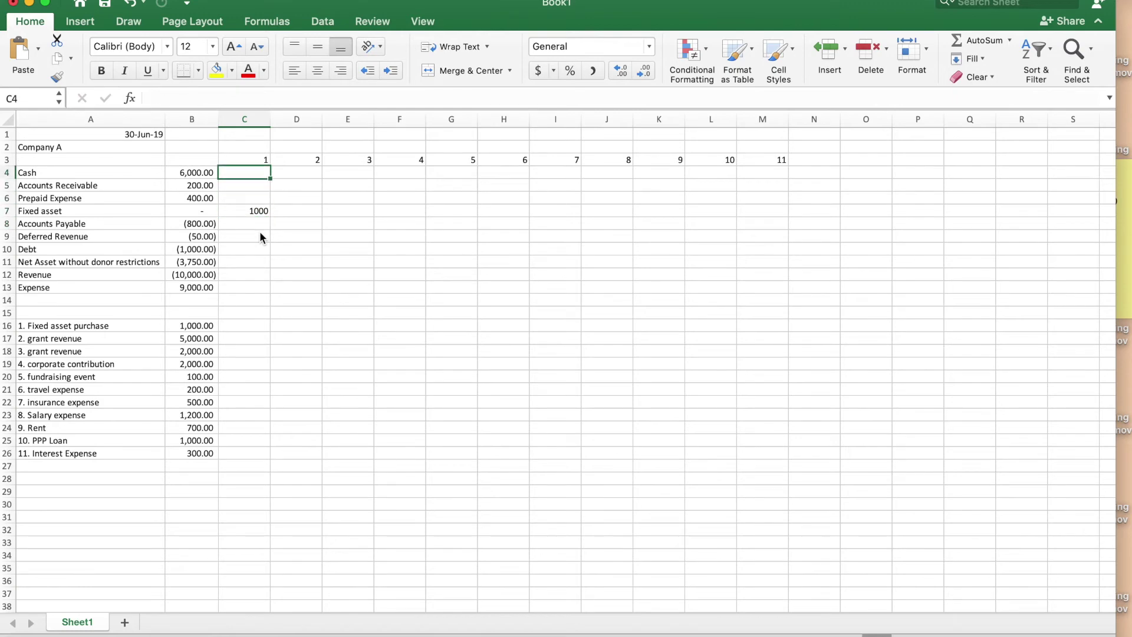
{"action": "type", "text": "1000"}
{"action": "left_click", "coordinate": [150, 98]}
{"action": "type", "text": "-"}
{"action": "key", "text": "Return"}
{"action": "key", "text": "Up"}
{"action": "key", "text": "Down"}
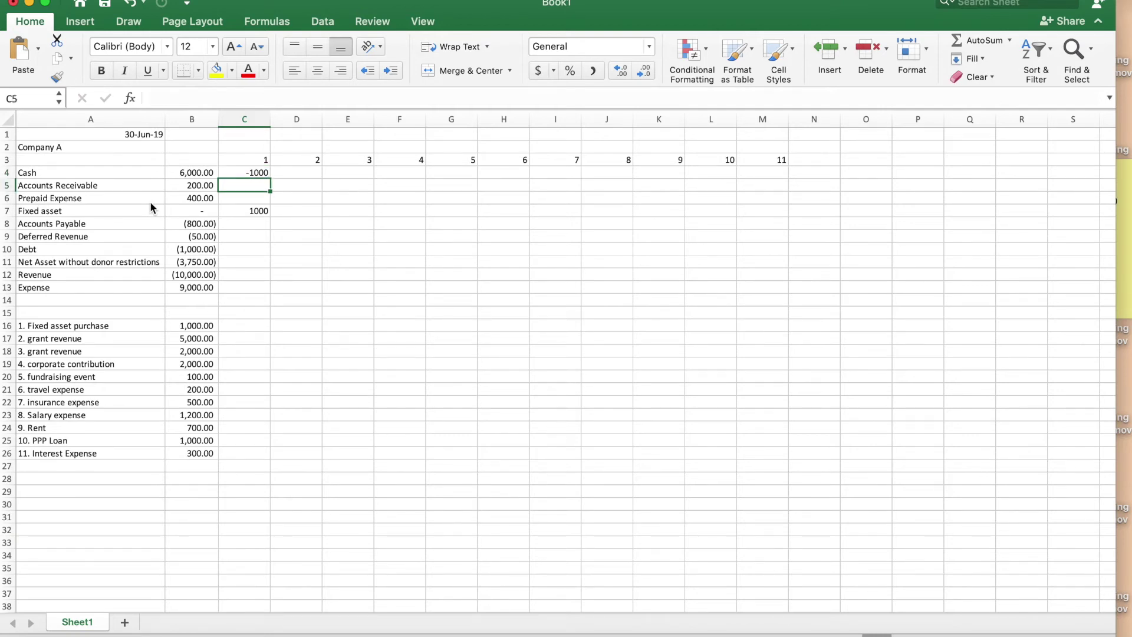
Record 4500 for Cash in D4 and 50 for Deferred Revenue in D9 under transaction 2.
{"action": "key", "text": "Up"}
{"action": "key", "text": "Right"}
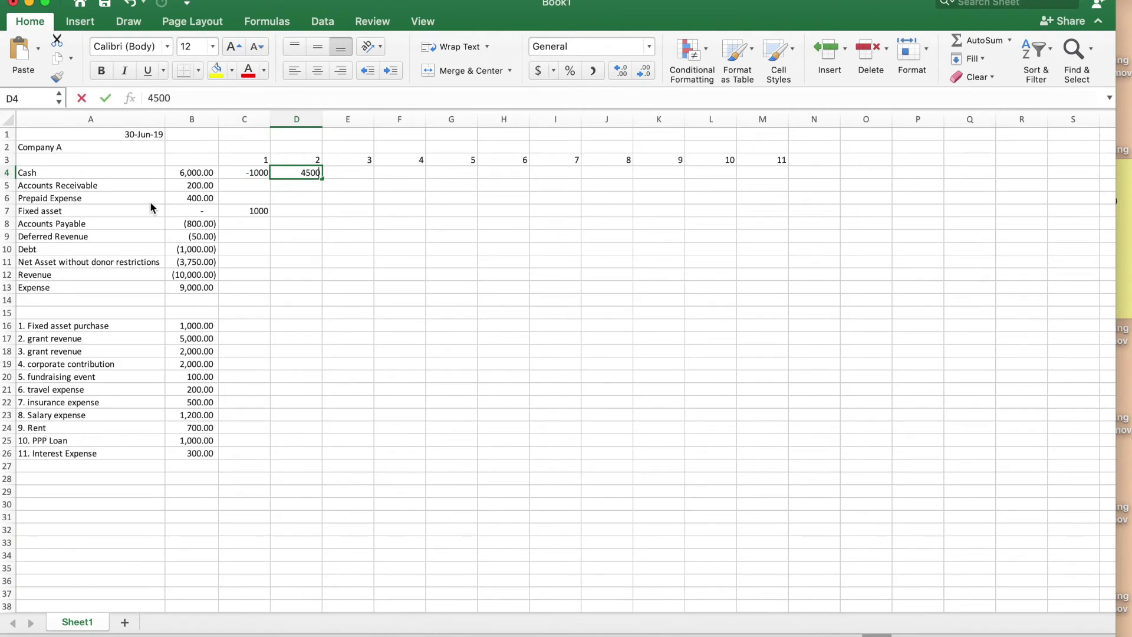
{"action": "type", "text": "4500"}
{"action": "key", "text": "Return"}
{"action": "key", "text": "Down"}
{"action": "key", "text": "Down"}
{"action": "key", "text": "Down"}
{"action": "key", "text": "Down"}
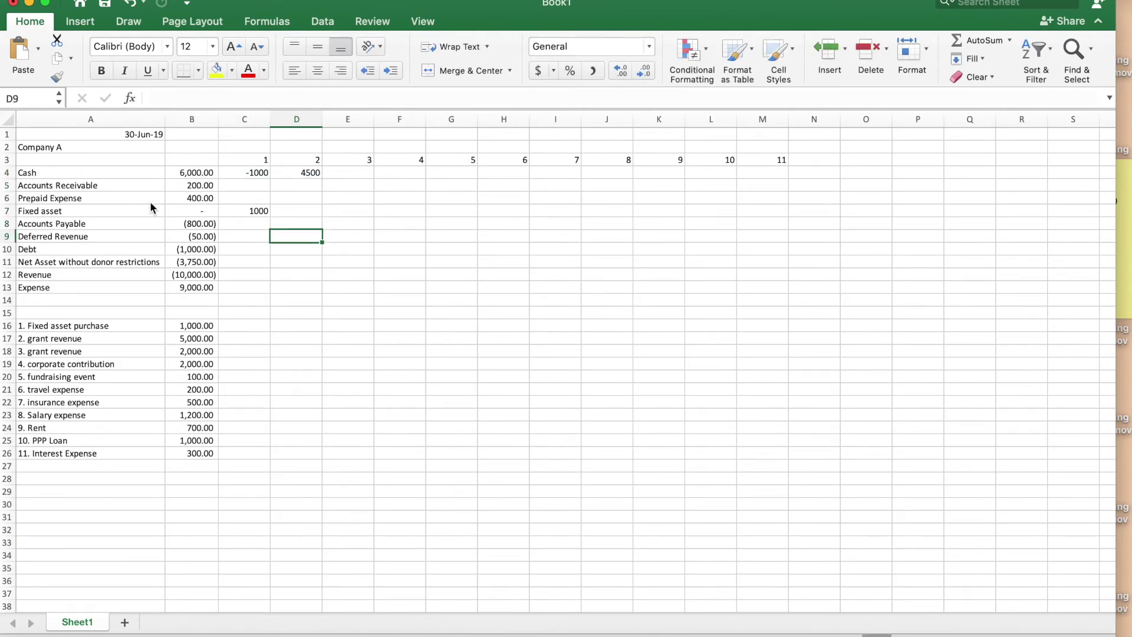
{"action": "type", "text": "50"}
{"action": "key", "text": "Return"}
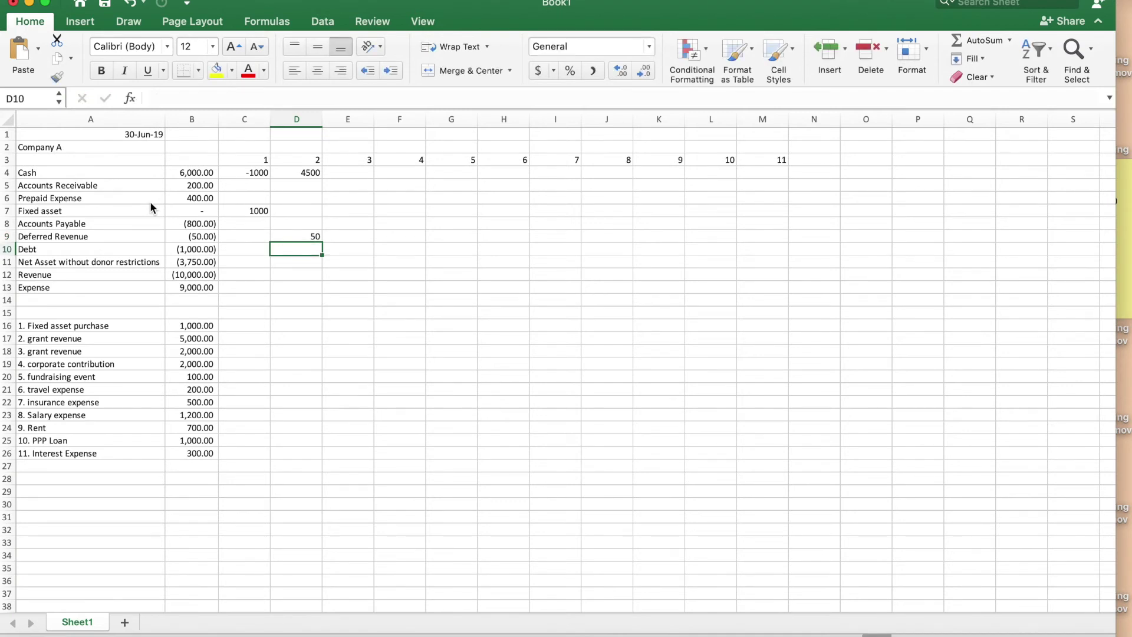
Record -5000 for Revenue in D12 under transaction 2.
{"action": "key", "text": "Down"}
{"action": "key", "text": "Down"}
{"action": "key", "text": "Down"}
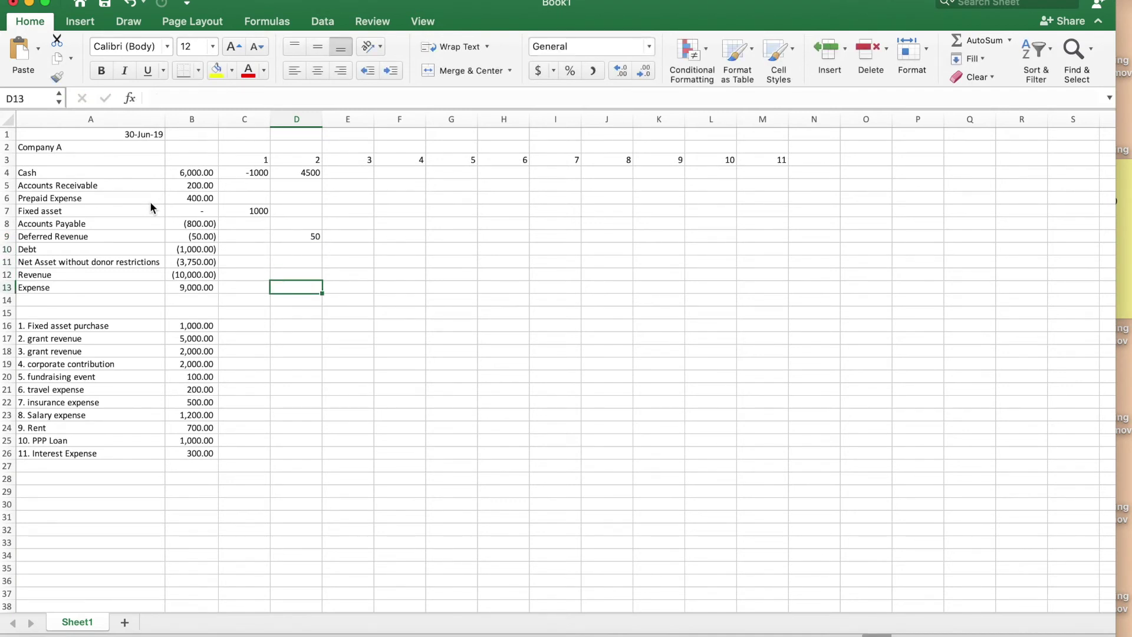
{"action": "key", "text": "Up"}
{"action": "type", "text": "-5000"}
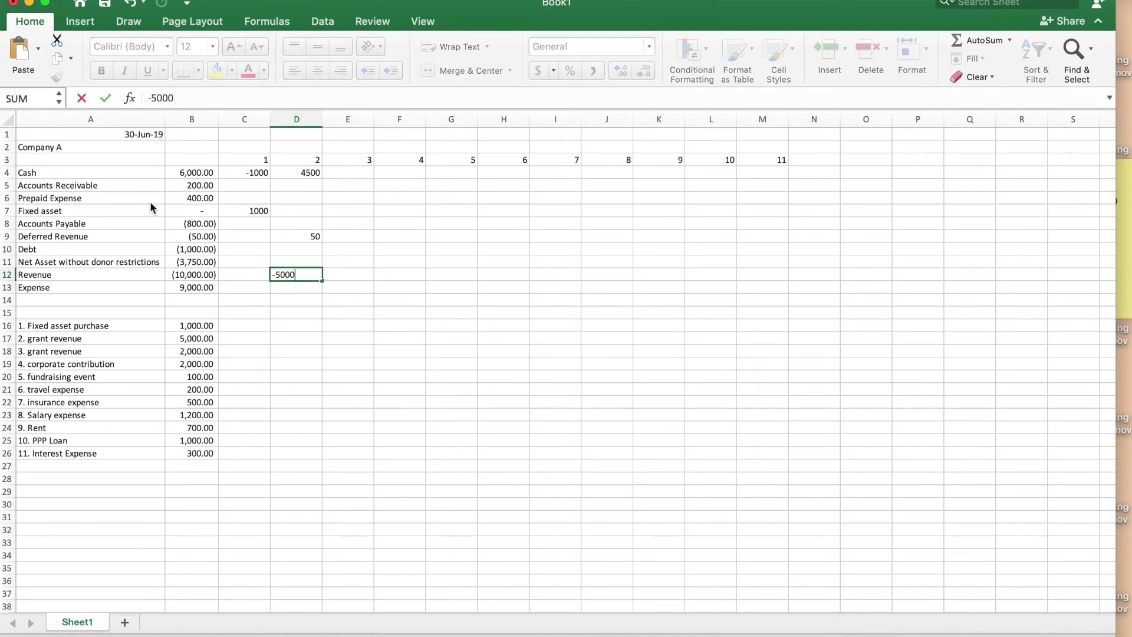
{"action": "key", "text": "Return"}
{"action": "key", "text": "Up"}
{"action": "key", "text": "Up"}
{"action": "key", "text": "Up"}
{"action": "key", "text": "Up"}
{"action": "key", "text": "Up"}
{"action": "key", "text": "Up"}
{"action": "key", "text": "Up"}
{"action": "key", "text": "Up"}
{"action": "key", "text": "Up"}
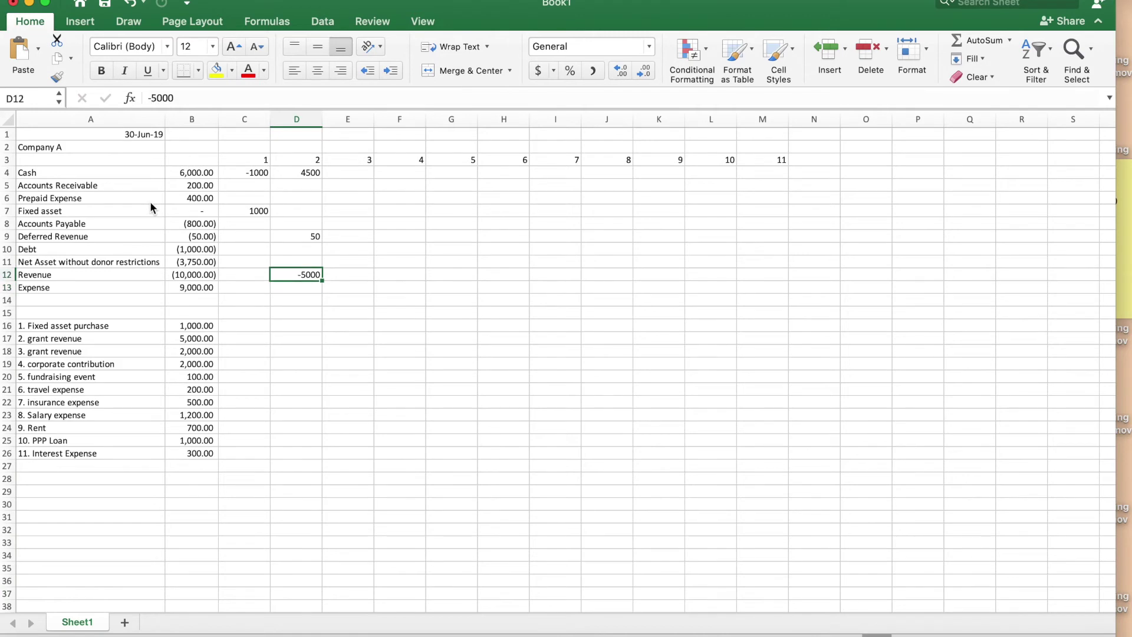
{"action": "key", "text": "Right"}
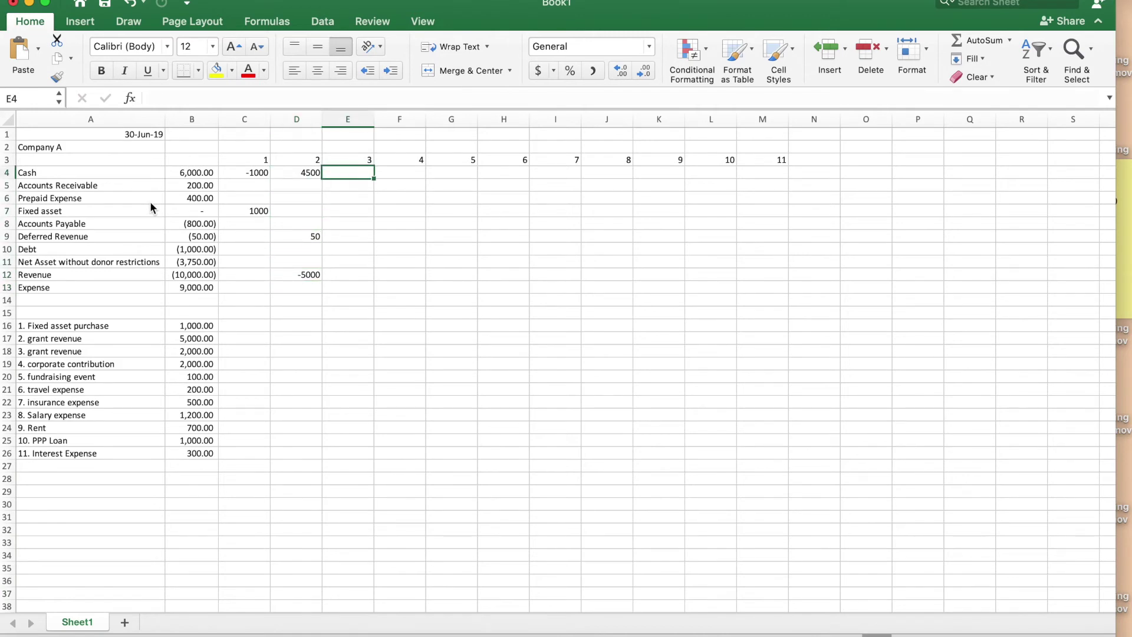
Delete the "3. grant revenue" row from the transaction list and the column headed 3.
{"action": "right_click", "coordinate": [11, 352]}
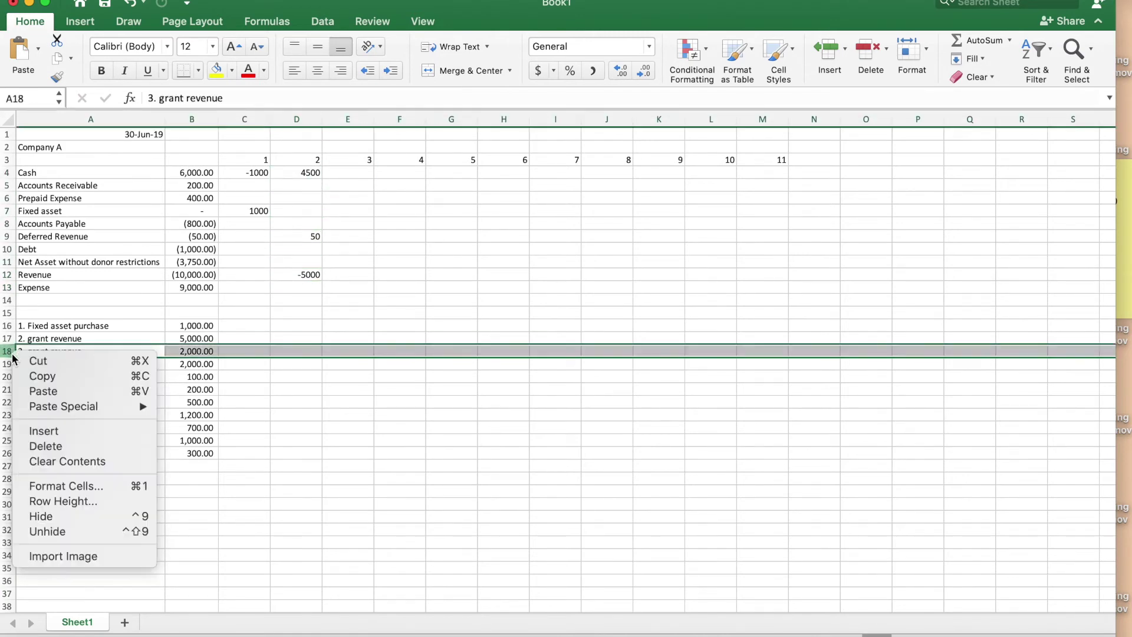
{"action": "left_click", "coordinate": [46, 445]}
{"action": "left_click", "coordinate": [355, 189]}
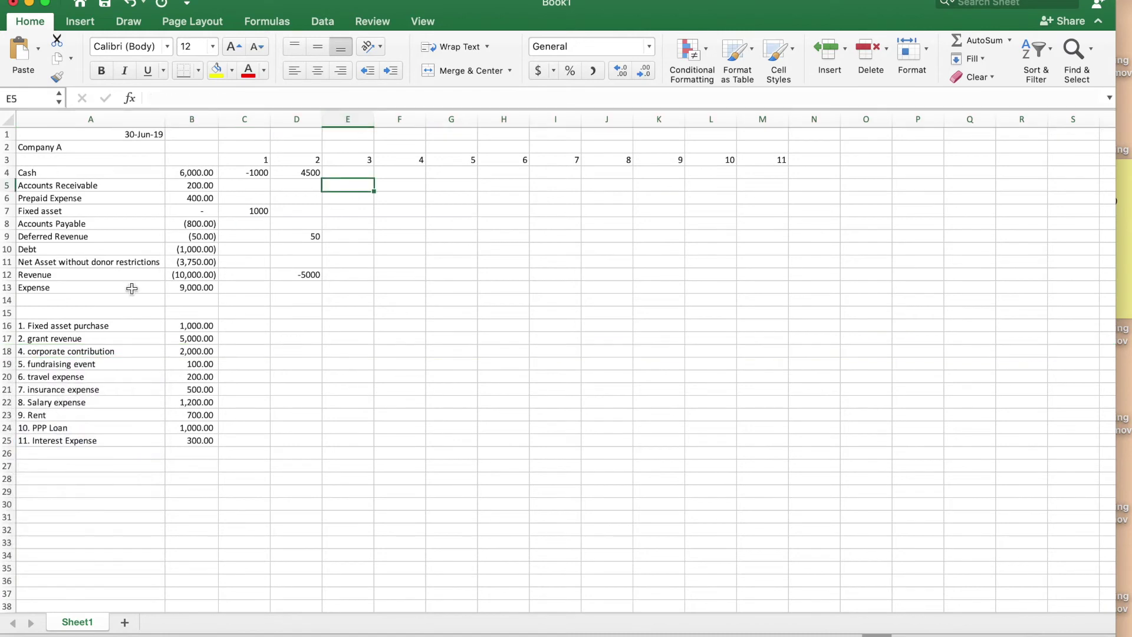
{"action": "right_click", "coordinate": [355, 119]}
{"action": "left_click", "coordinate": [392, 215]}
Record 2000 for Cash in E4 under transaction 4.
{"action": "left_click", "coordinate": [351, 173]}
{"action": "type", "text": "2000"}
{"action": "key", "text": "Return"}
Record -2000 for Revenue in E12 under transaction 4.
{"action": "key", "text": "Down"}
{"action": "key", "text": "Down"}
{"action": "key", "text": "Down"}
{"action": "key", "text": "Down"}
{"action": "key", "text": "Down"}
{"action": "key", "text": "Down"}
{"action": "key", "text": "Down"}
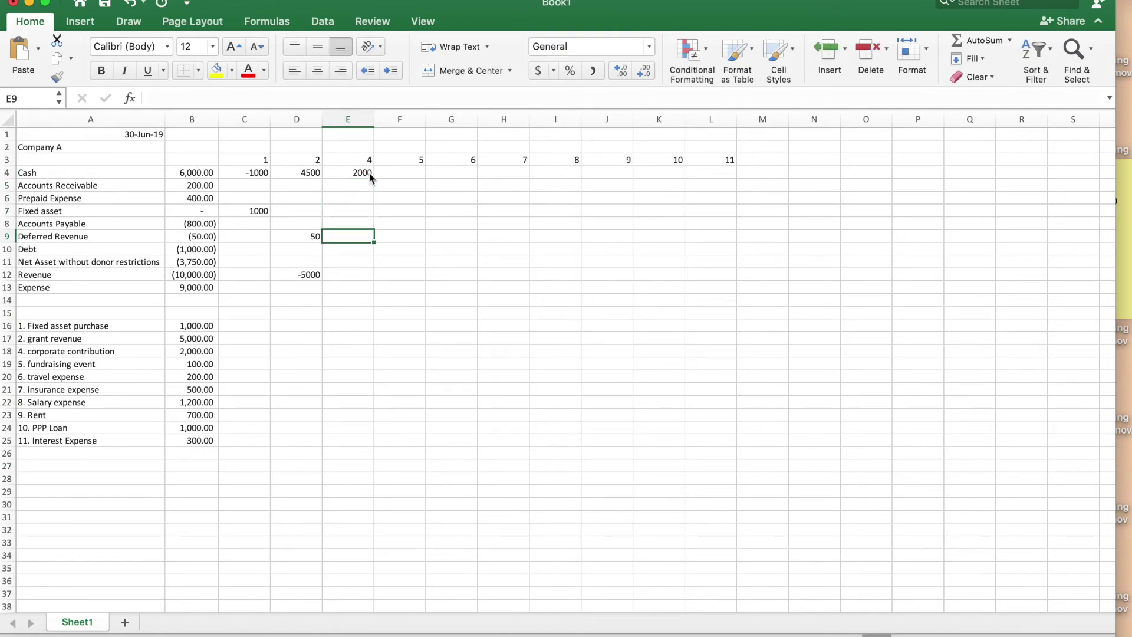
{"action": "type", "text": "-"}
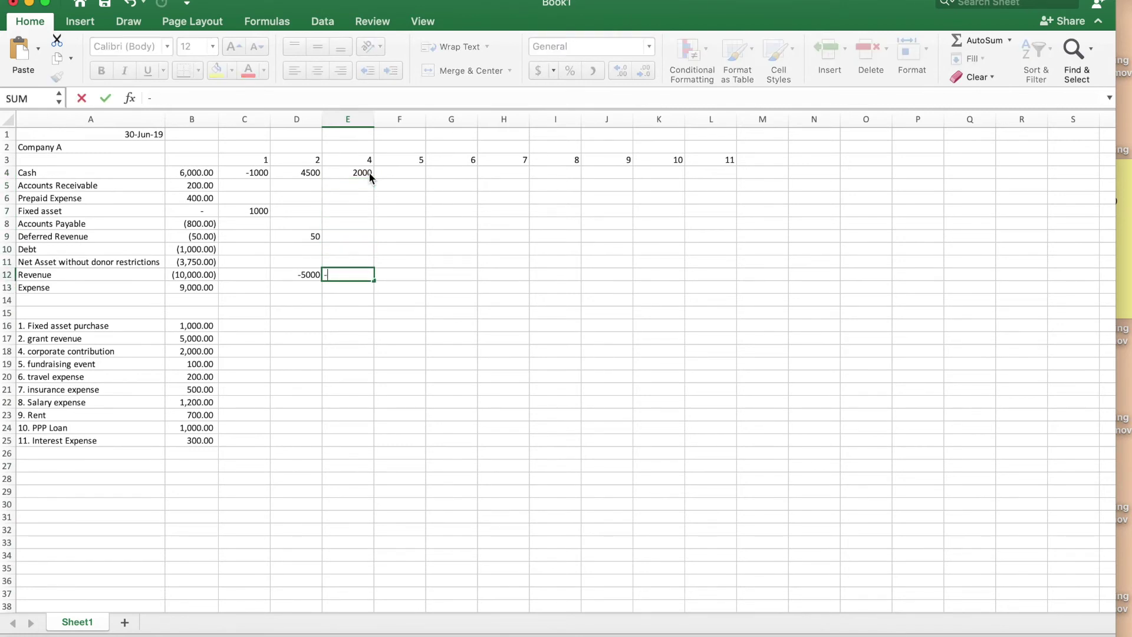
{"action": "type", "text": "2000"}
{"action": "key", "text": "Return"}
Record 100 for Cash in F4 under transaction 5.
{"action": "key", "text": "Up"}
{"action": "key", "text": "Up"}
{"action": "key", "text": "Up"}
{"action": "key", "text": "Up"}
{"action": "key", "text": "Up"}
{"action": "key", "text": "Up"}
{"action": "key", "text": "Up"}
{"action": "key", "text": "Up"}
{"action": "key", "text": "Up"}
{"action": "key", "text": "Right"}
{"action": "type", "text": "100"}
{"action": "key", "text": "Return"}
Record -100 for Revenue in F12 under transaction 5.
{"action": "key", "text": "Down"}
{"action": "key", "text": "Down"}
{"action": "key", "text": "Down"}
{"action": "key", "text": "Down"}
{"action": "key", "text": "Down"}
{"action": "key", "text": "Down"}
{"action": "key", "text": "Down"}
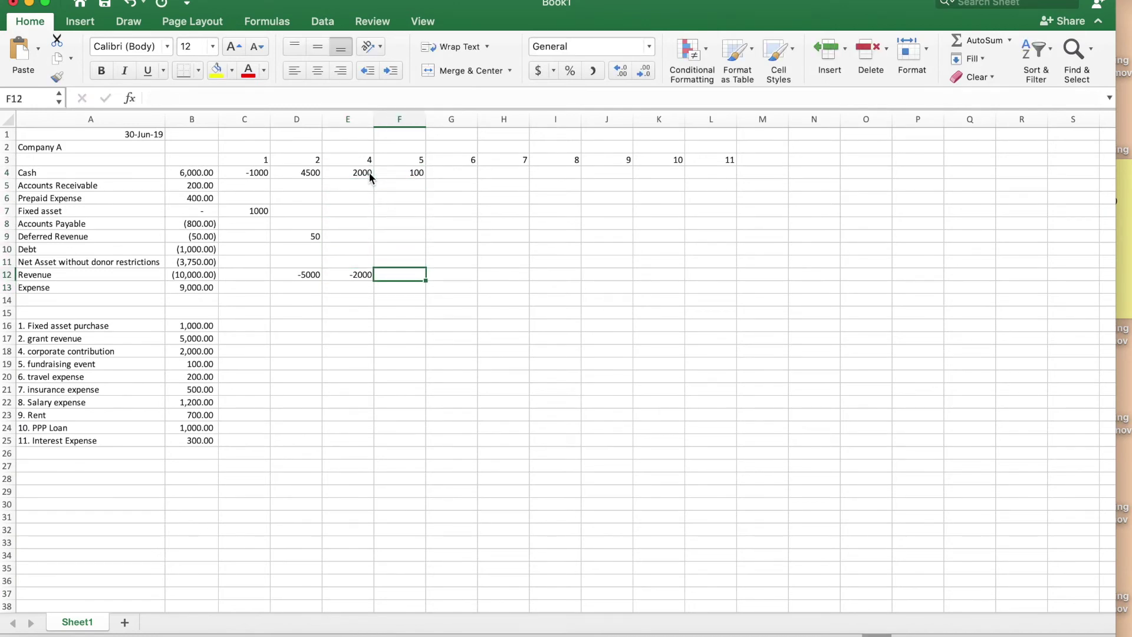
{"action": "type", "text": "-100"}
{"action": "key", "text": "Return"}
Record -1000 for Deferred Revenue in E9 under transaction 4.
{"action": "key", "text": "Up"}
{"action": "key", "text": "Up"}
{"action": "key", "text": "Up"}
{"action": "key", "text": "Up"}
{"action": "key", "text": "Up"}
{"action": "key", "text": "Up"}
{"action": "key", "text": "Up"}
{"action": "key", "text": "Up"}
{"action": "key", "text": "Up"}
{"action": "key", "text": "Left"}
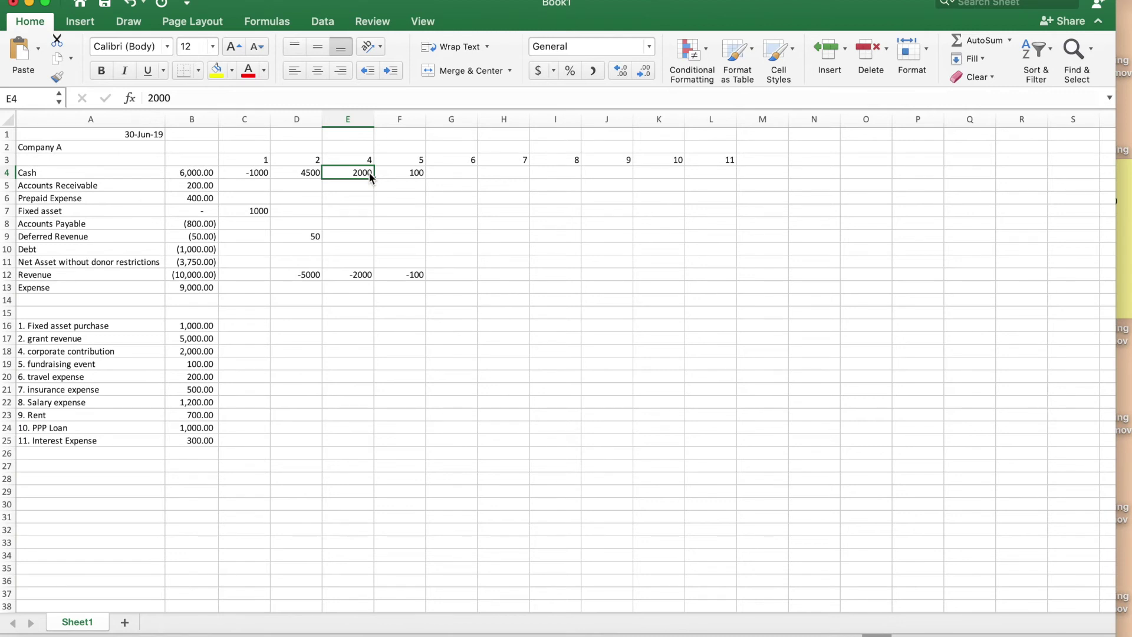
{"action": "key", "text": "Down"}
{"action": "key", "text": "Down"}
{"action": "key", "text": "Down"}
{"action": "key", "text": "Down"}
{"action": "key", "text": "Down"}
{"action": "key", "text": "Up"}
{"action": "key", "text": "Up"}
{"action": "key", "text": "Up"}
{"action": "key", "text": "Up"}
{"action": "key", "text": "Up"}
{"action": "key", "text": "Down"}
{"action": "key", "text": "Down"}
{"action": "key", "text": "Down"}
{"action": "key", "text": "Down"}
{"action": "key", "text": "Down"}
{"action": "type", "text": "-1000"}
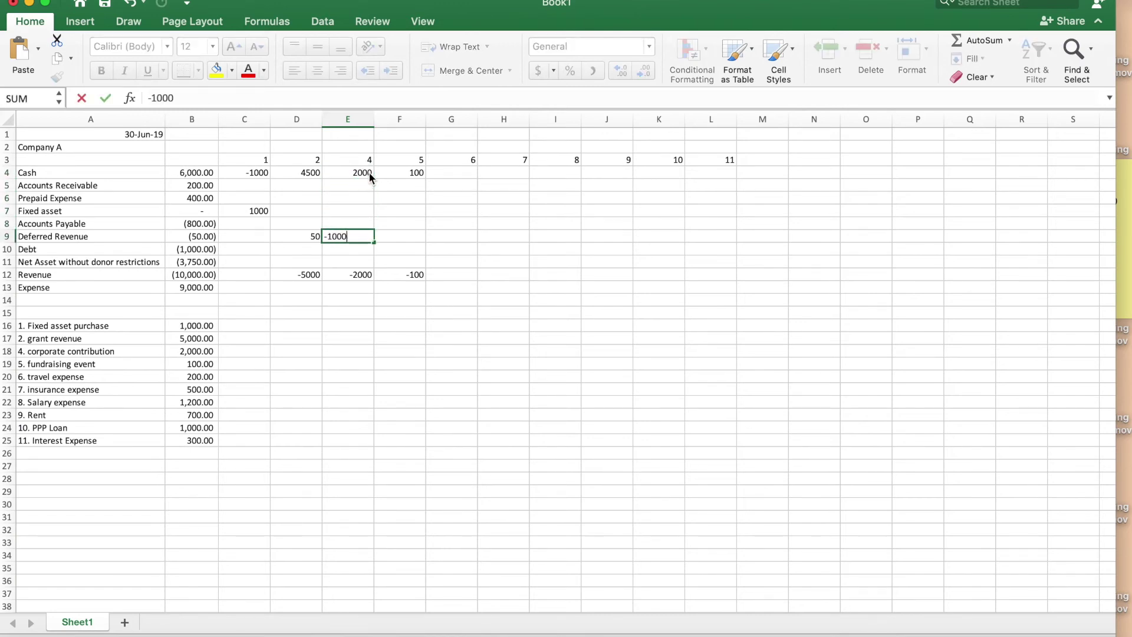
{"action": "key", "text": "Return"}
Change the Revenue entry in E12 under transaction 4 to -1000.
{"action": "key", "text": "Down"}
{"action": "key", "text": "Down"}
{"action": "type", "text": "-1000"}
{"action": "key", "text": "Return"}
Record 200 for Expense in G13 under transaction 6.
{"action": "key", "text": "Up"}
{"action": "key", "text": "Right"}
{"action": "key", "text": "Right"}
{"action": "key", "text": "Up"}
{"action": "key", "text": "Up"}
{"action": "key", "text": "Up"}
{"action": "key", "text": "Up"}
{"action": "key", "text": "Up"}
{"action": "key", "text": "Up"}
{"action": "key", "text": "Up"}
{"action": "key", "text": "Up"}
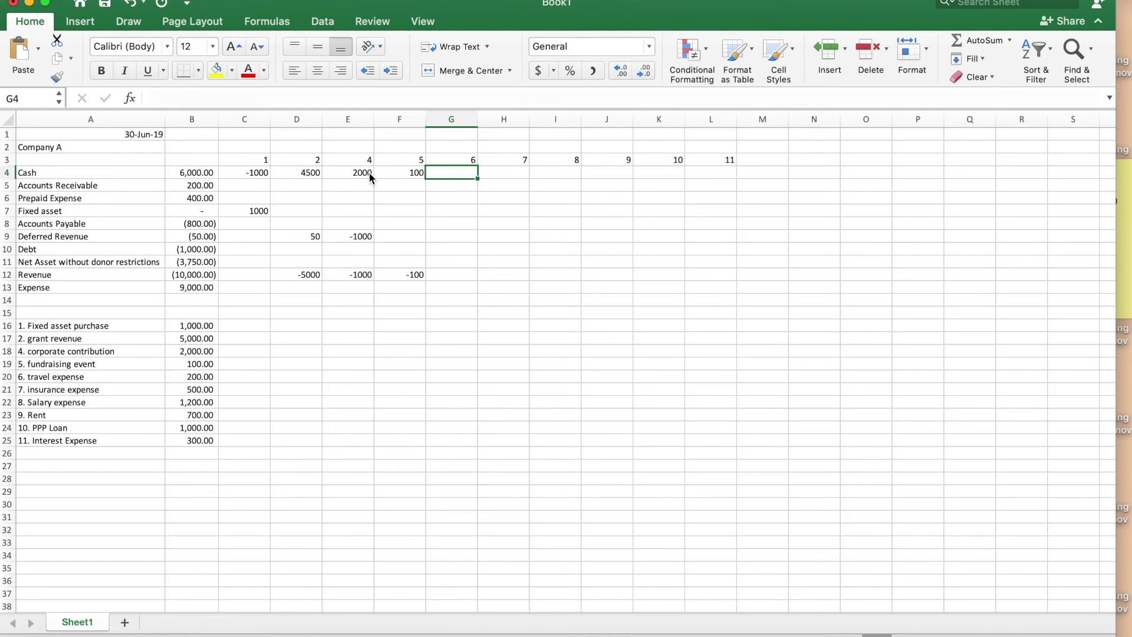
{"action": "key", "text": "Down"}
{"action": "key", "text": "Down"}
{"action": "key", "text": "Down"}
{"action": "key", "text": "Down"}
{"action": "key", "text": "Down"}
{"action": "key", "text": "Down"}
{"action": "key", "text": "Down"}
{"action": "key", "text": "Down"}
{"action": "key", "text": "Down"}
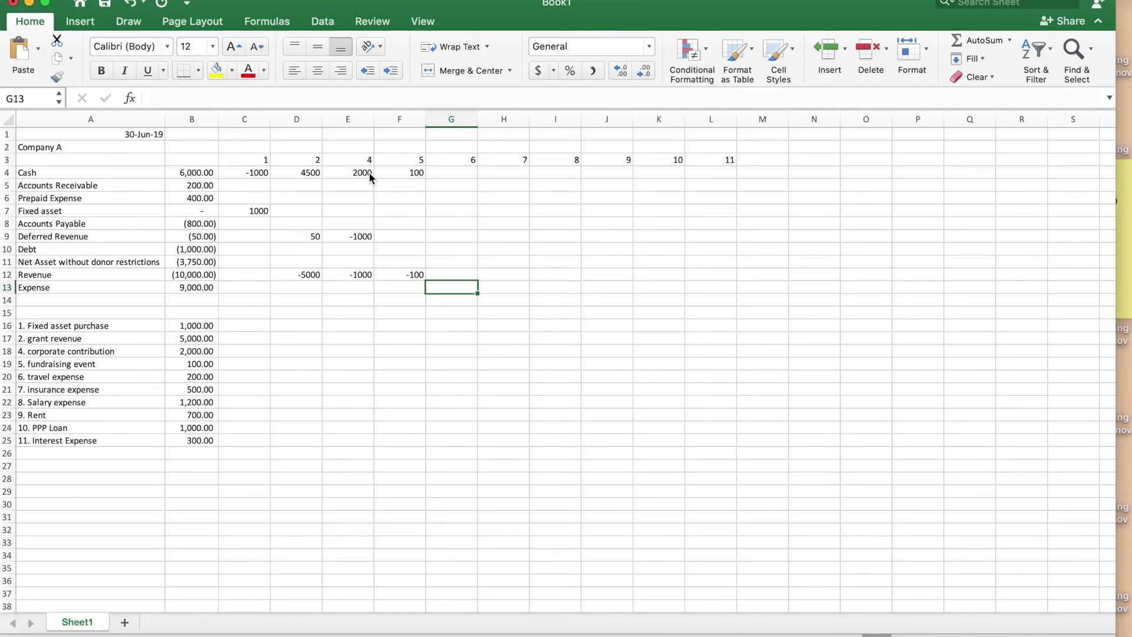
{"action": "type", "text": "200"}
{"action": "key", "text": "Return"}
Record -200 for Cash in G4 under transaction 6.
{"action": "key", "text": "Up"}
{"action": "key", "text": "Up"}
{"action": "key", "text": "Up"}
{"action": "key", "text": "Up"}
{"action": "key", "text": "Up"}
{"action": "key", "text": "Up"}
{"action": "key", "text": "Up"}
{"action": "key", "text": "Up"}
{"action": "key", "text": "Up"}
{"action": "key", "text": "Up"}
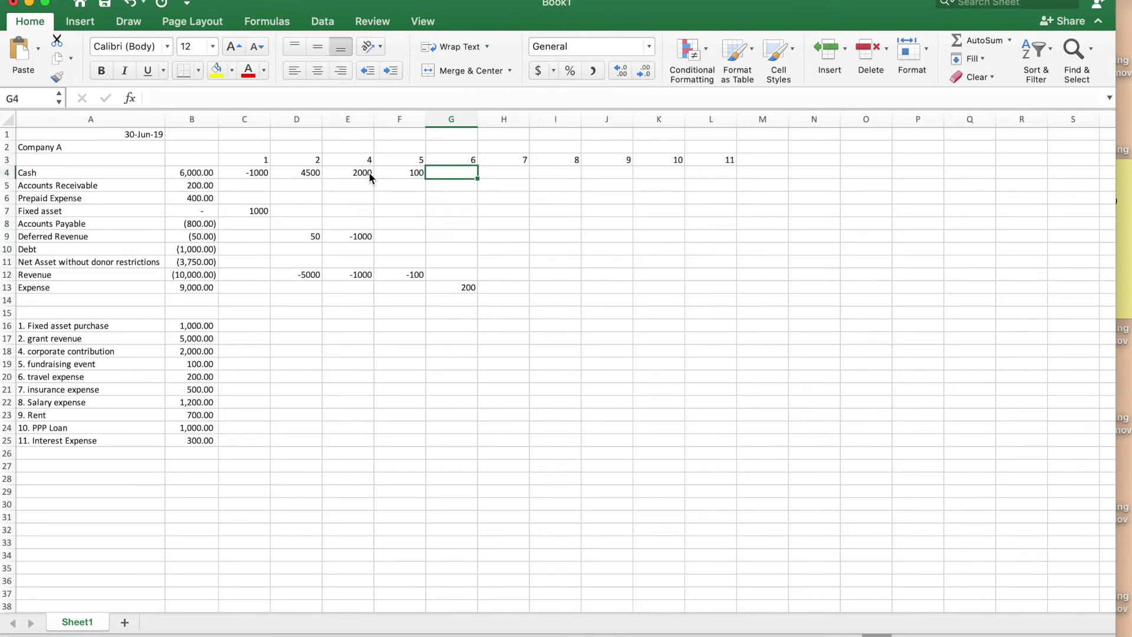
{"action": "type", "text": "200"}
{"action": "key", "text": "Return"}
{"action": "key", "text": "Up"}
{"action": "double_click", "coordinate": [451, 171]}
{"action": "type", "text": "-"}
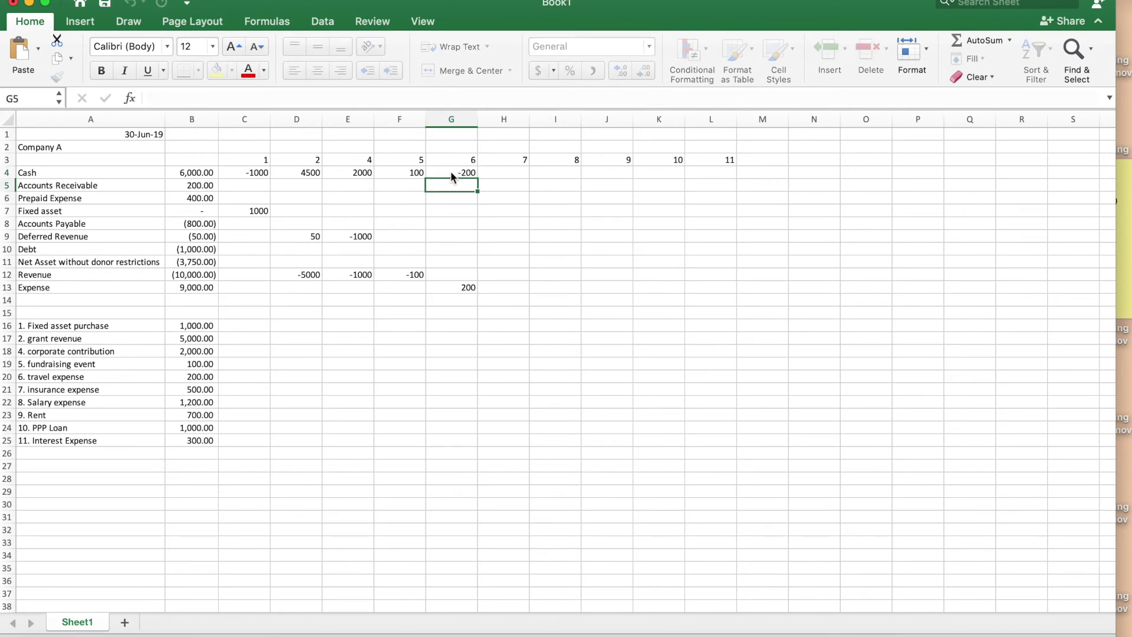
Record -100 for Cash in H4 under transaction 7.
{"action": "key", "text": "Tab"}
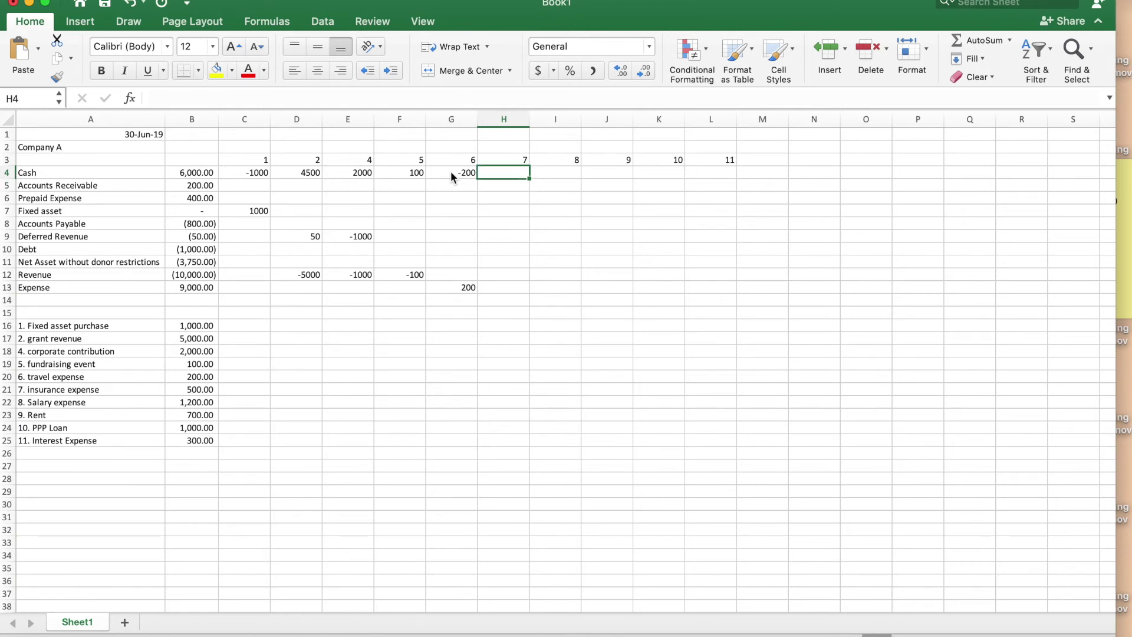
{"action": "key", "text": "Down"}
{"action": "key", "text": "Down"}
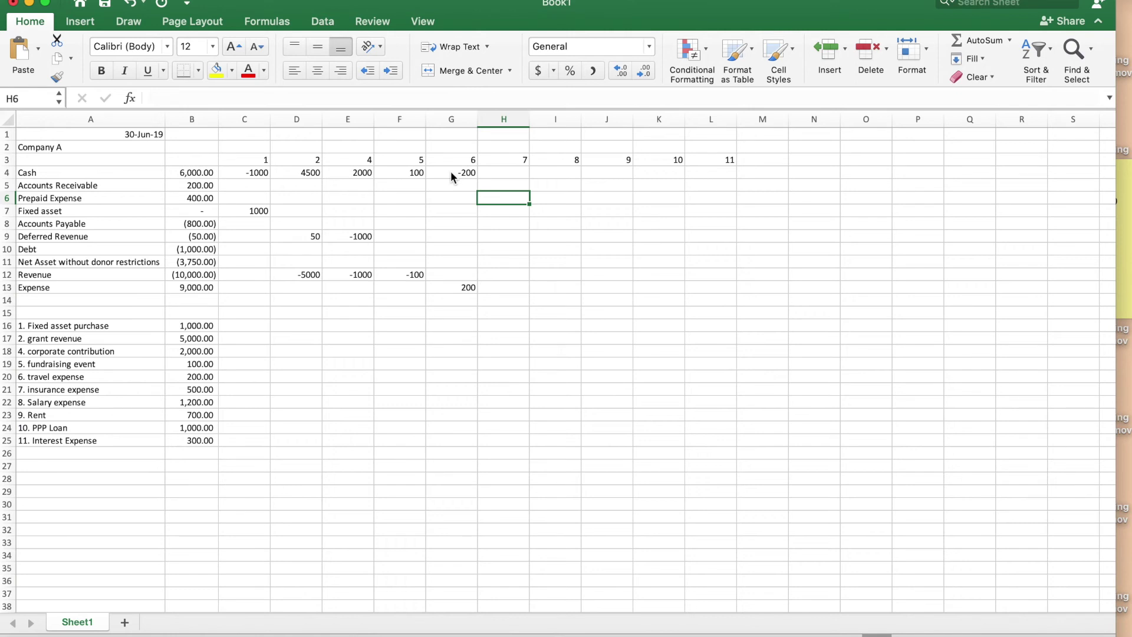
{"action": "key", "text": "Up"}
{"action": "key", "text": "Up"}
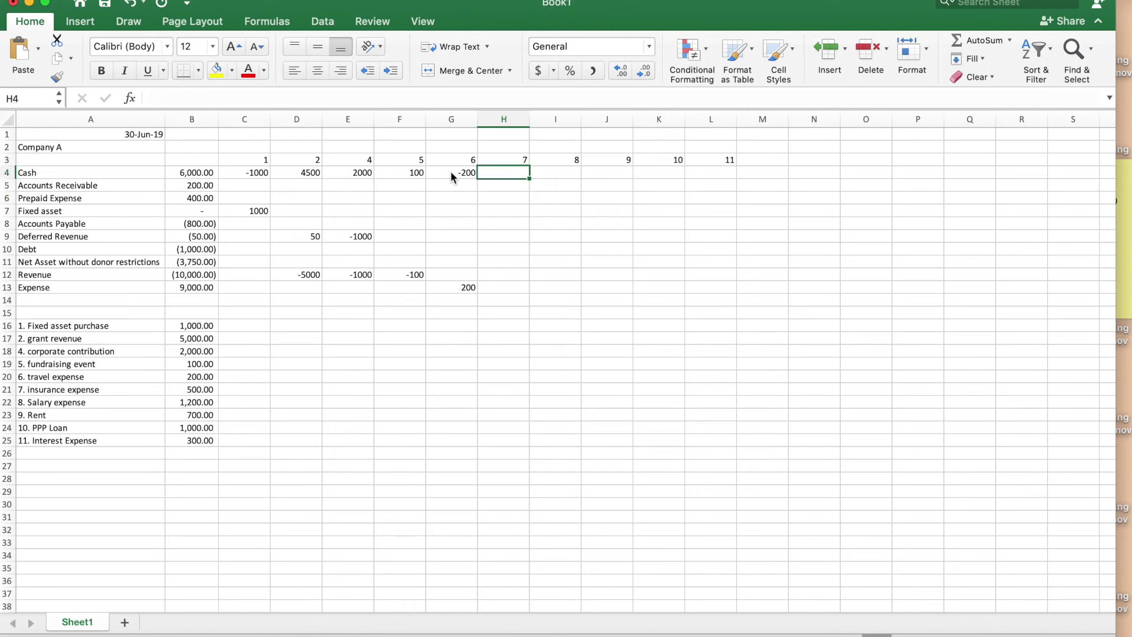
{"action": "type", "text": "-100"}
{"action": "key", "text": "Return"}
Record -400 for Prepaid Expense in H6 under transaction 7.
{"action": "key", "text": "Down"}
{"action": "key", "text": "Down"}
{"action": "key", "text": "Up"}
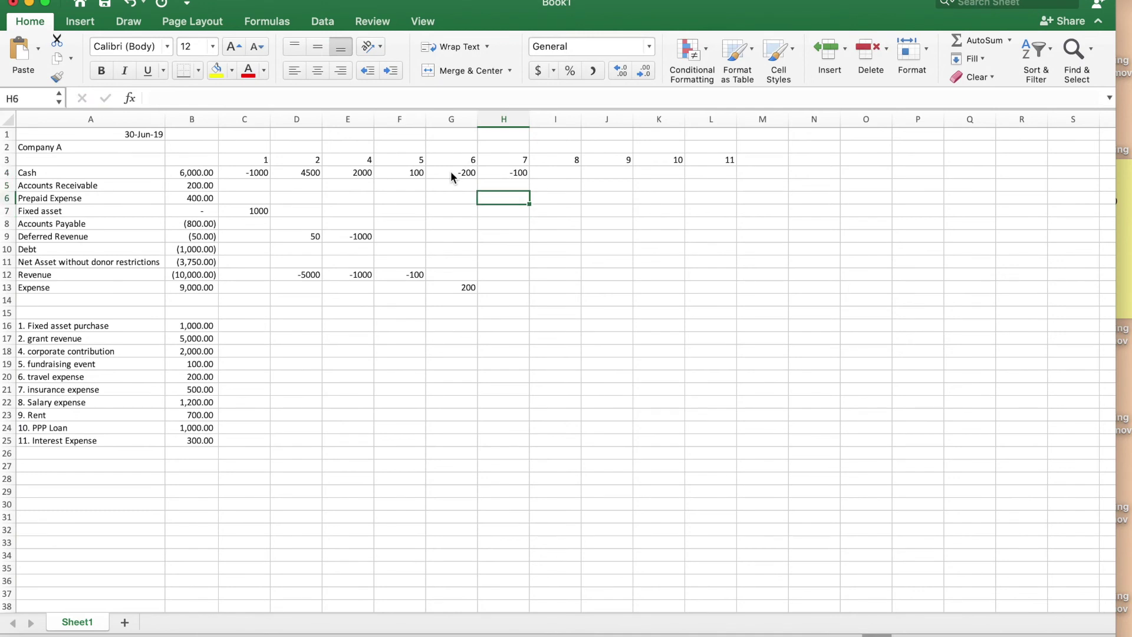
{"action": "type", "text": "-"}
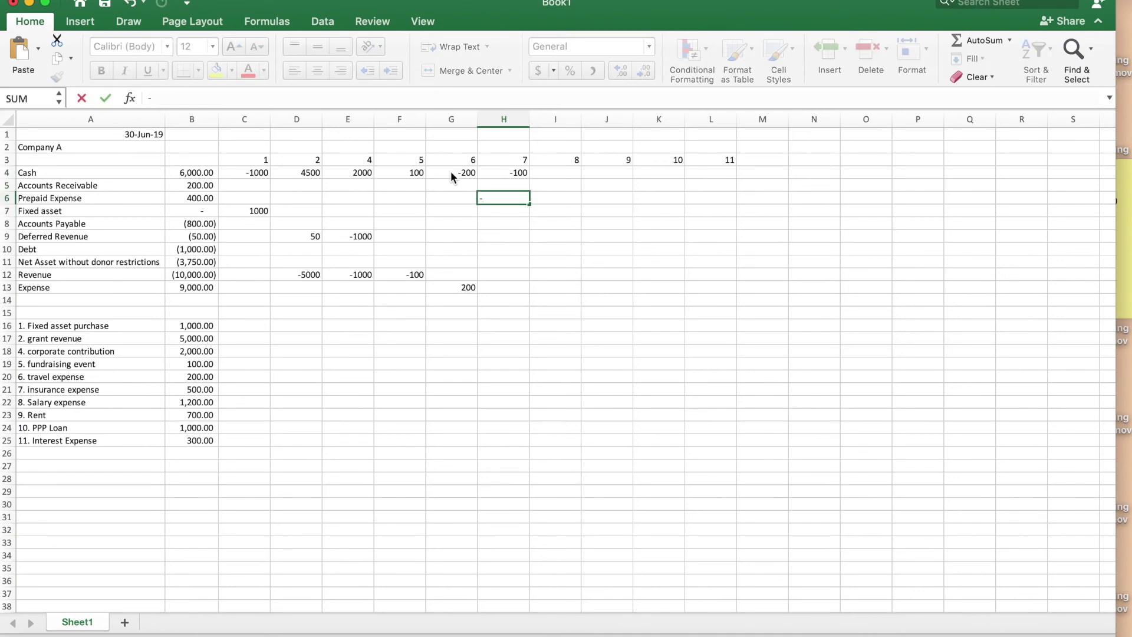
{"action": "type", "text": "400"}
{"action": "key", "text": "Return"}
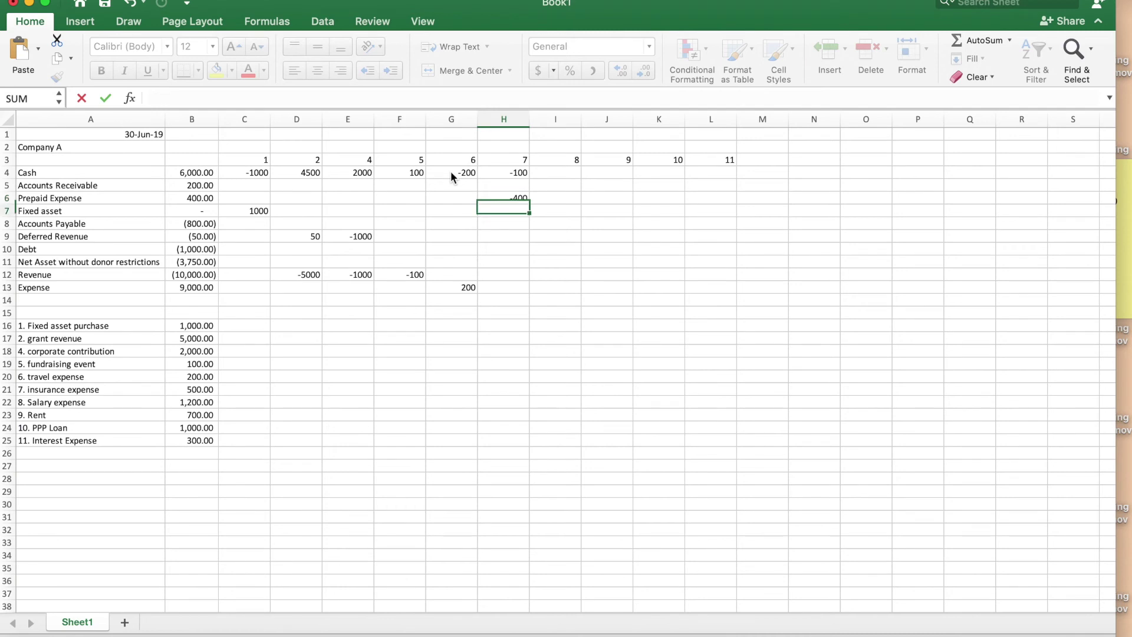
Record 500 for Expense in H13 under transaction 7.
{"action": "key", "text": "Down"}
{"action": "key", "text": "Down"}
{"action": "key", "text": "Down"}
{"action": "key", "text": "Down"}
{"action": "key", "text": "Down"}
{"action": "key", "text": "Down"}
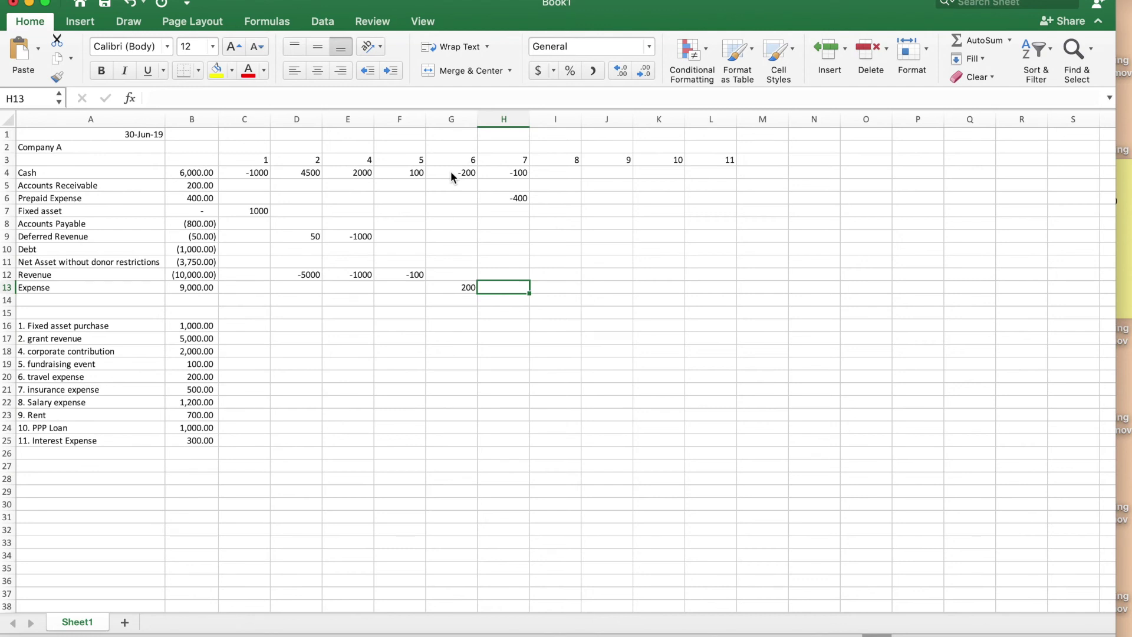
{"action": "type", "text": "500"}
{"action": "key", "text": "Return"}
Record 1200 for Expense in I13 under transaction 8.
{"action": "key", "text": "Up"}
{"action": "key", "text": "Up"}
{"action": "key", "text": "Up"}
{"action": "key", "text": "Up"}
{"action": "key", "text": "Up"}
{"action": "key", "text": "Up"}
{"action": "key", "text": "Up"}
{"action": "key", "text": "Up"}
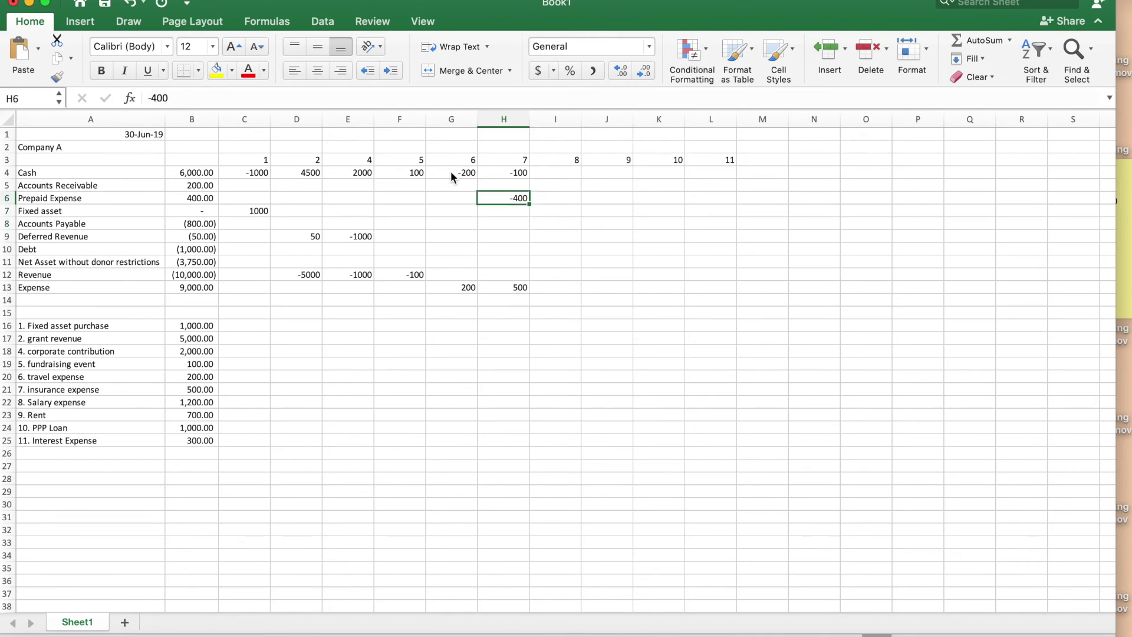
{"action": "key", "text": "Down"}
{"action": "key", "text": "Down"}
{"action": "key", "text": "Down"}
{"action": "key", "text": "Down"}
{"action": "key", "text": "Down"}
{"action": "key", "text": "Down"}
{"action": "key", "text": "Down"}
{"action": "key", "text": "Right"}
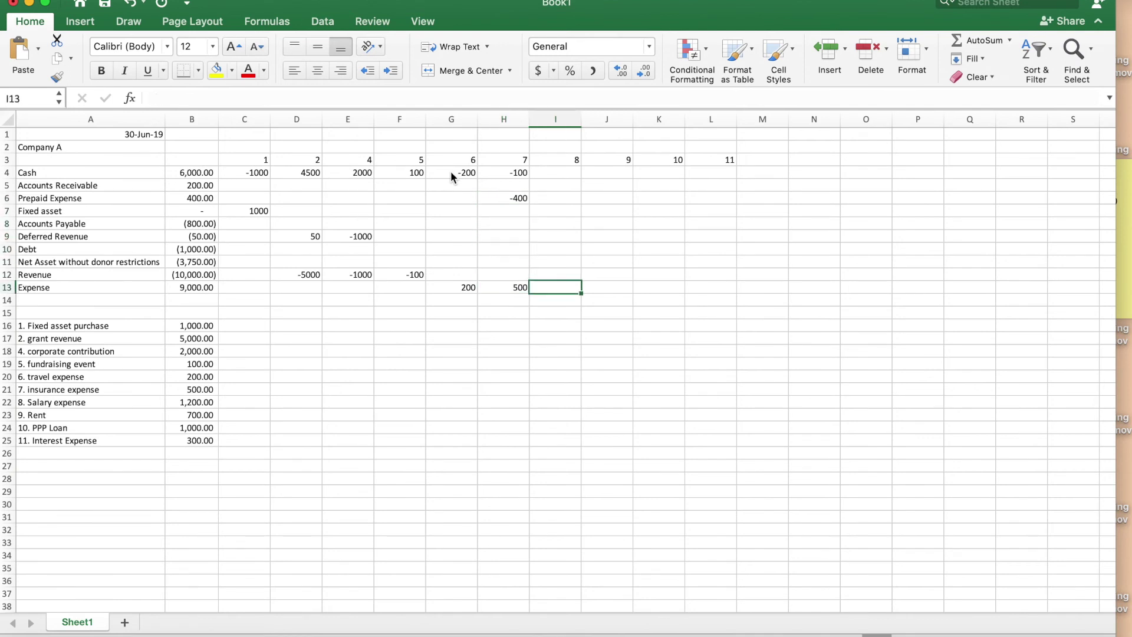
Record -1200 for Cash in I4 under transaction 8.
{"action": "key", "text": "Up"}
{"action": "key", "text": "Up"}
{"action": "key", "text": "Up"}
{"action": "key", "text": "Up"}
{"action": "key", "text": "Up"}
{"action": "key", "text": "Up"}
{"action": "key", "text": "Up"}
{"action": "key", "text": "Up"}
{"action": "key", "text": "Up"}
{"action": "key", "text": "F2"}
{"action": "type", "text": "-1200"}
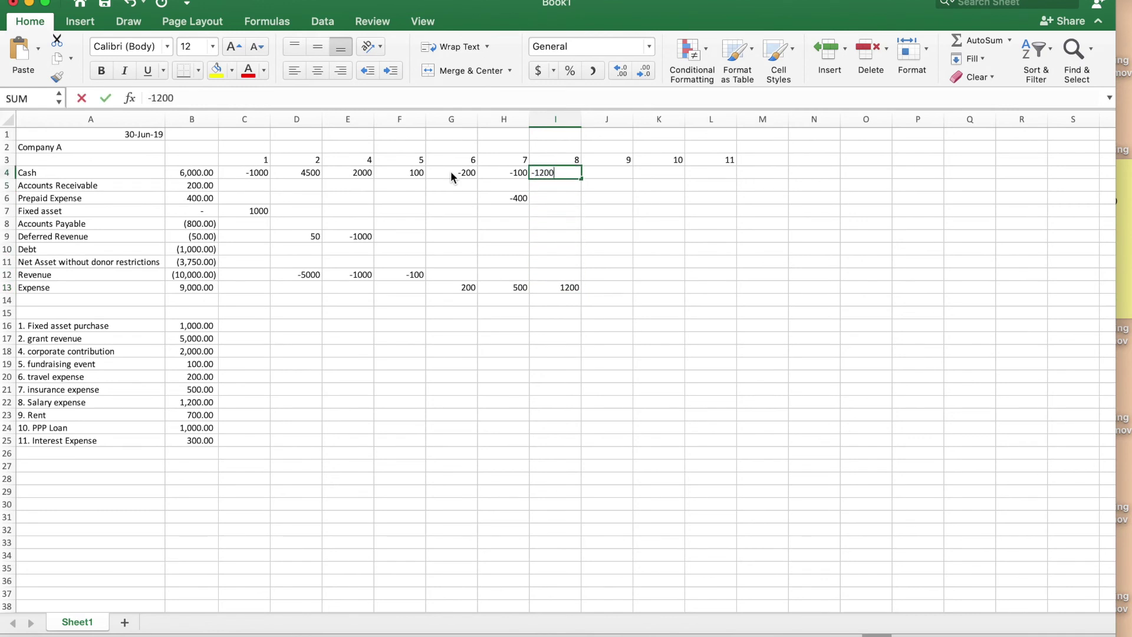
{"action": "key", "text": "Tab"}
Record 700 for Expense in J13 under transaction 9.
{"action": "key", "text": "Down"}
{"action": "key", "text": "Down"}
{"action": "key", "text": "Down"}
{"action": "key", "text": "Down"}
{"action": "key", "text": "Down"}
{"action": "key", "text": "Down"}
{"action": "key", "text": "Down"}
{"action": "key", "text": "Down"}
{"action": "key", "text": "Down"}
{"action": "type", "text": "700"}
Record -700 for Cash in J4 under transaction 9.
{"action": "key", "text": "Up"}
{"action": "key", "text": "Up"}
{"action": "key", "text": "Up"}
{"action": "key", "text": "Up"}
{"action": "key", "text": "Up"}
{"action": "key", "text": "Up"}
{"action": "key", "text": "Up"}
{"action": "key", "text": "Up"}
{"action": "key", "text": "Up"}
{"action": "type", "text": "-700"}
{"action": "key", "text": "Return"}
Record 1000 for Cash in K4 under transaction 10.
{"action": "key", "text": "Up"}
{"action": "key", "text": "Right"}
{"action": "type", "text": "1000"}
{"action": "key", "text": "Return"}
Record -1000 for Debt in K10 under transaction 10.
{"action": "key", "text": "Down"}
{"action": "key", "text": "Down"}
{"action": "key", "text": "Down"}
{"action": "key", "text": "Down"}
{"action": "key", "text": "Down"}
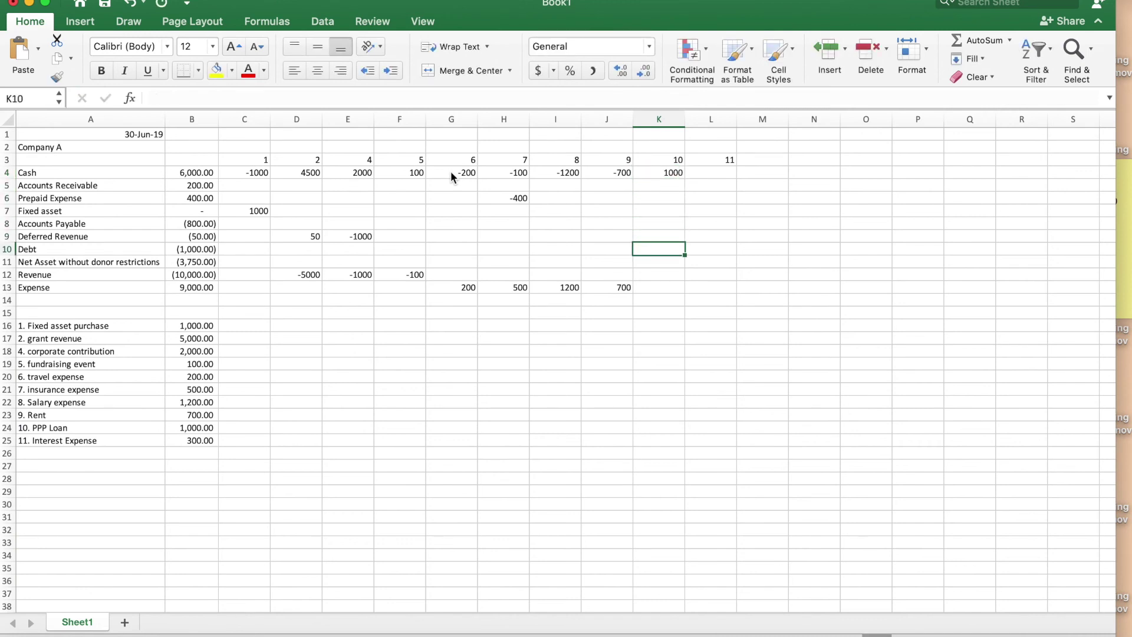
{"action": "type", "text": "1000"}
{"action": "key", "text": "Return"}
{"action": "key", "text": "Up"}
{"action": "left_click", "coordinate": [145, 95]}
{"action": "type", "text": "-"}
{"action": "key", "text": "Return"}
Record 300 for Expense in L13 under transaction 11.
{"action": "key", "text": "Right"}
{"action": "key", "text": "Down"}
{"action": "key", "text": "Down"}
{"action": "type", "text": "300"}
Record -300 for Cash in L4 under transaction 11.
{"action": "key", "text": "Up"}
{"action": "key", "text": "Up"}
{"action": "key", "text": "Up"}
{"action": "key", "text": "Up"}
{"action": "key", "text": "Up"}
{"action": "key", "text": "Up"}
{"action": "key", "text": "Up"}
{"action": "key", "text": "Up"}
{"action": "key", "text": "Up"}
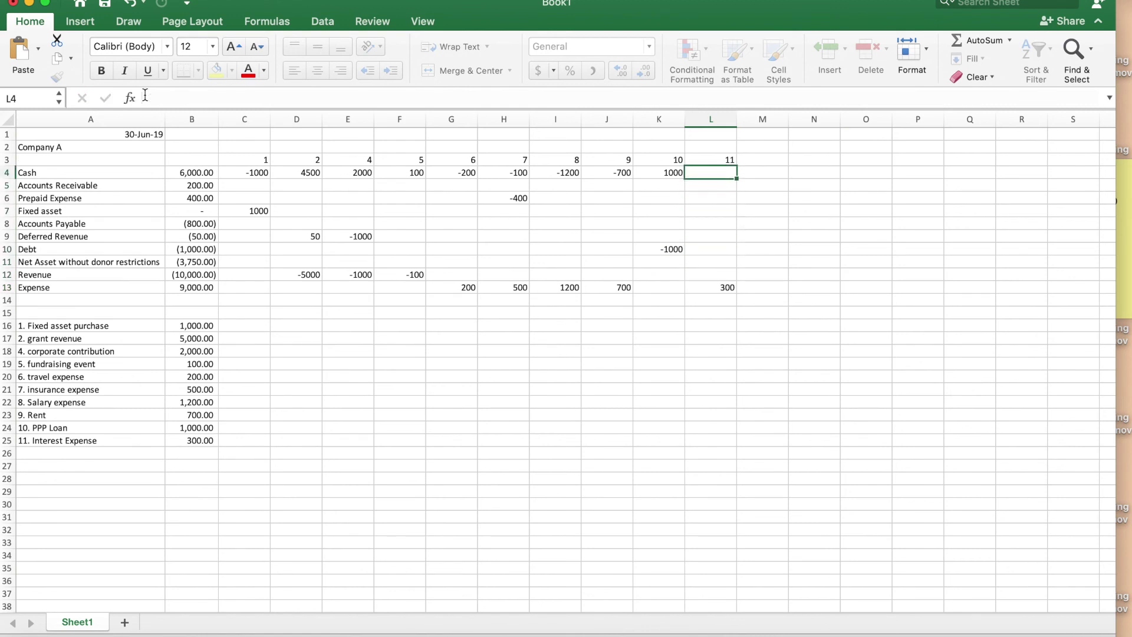
{"action": "type", "text": "-300"}
Total the Cash row in O4 with the formula =SUM(B4:L4).
{"action": "left_click", "coordinate": [853, 172]}
{"action": "type", "text": "=sum("}
{"action": "key", "text": "Left"}
{"action": "key", "text": "Left"}
{"action": "key", "text": "Left"}
{"action": "key", "text": "shift+Left"}
{"action": "key", "text": "shift+Left"}
{"action": "key", "text": "shift+Left"}
{"action": "key", "text": "shift+Left"}
{"action": "key", "text": "shift+Left"}
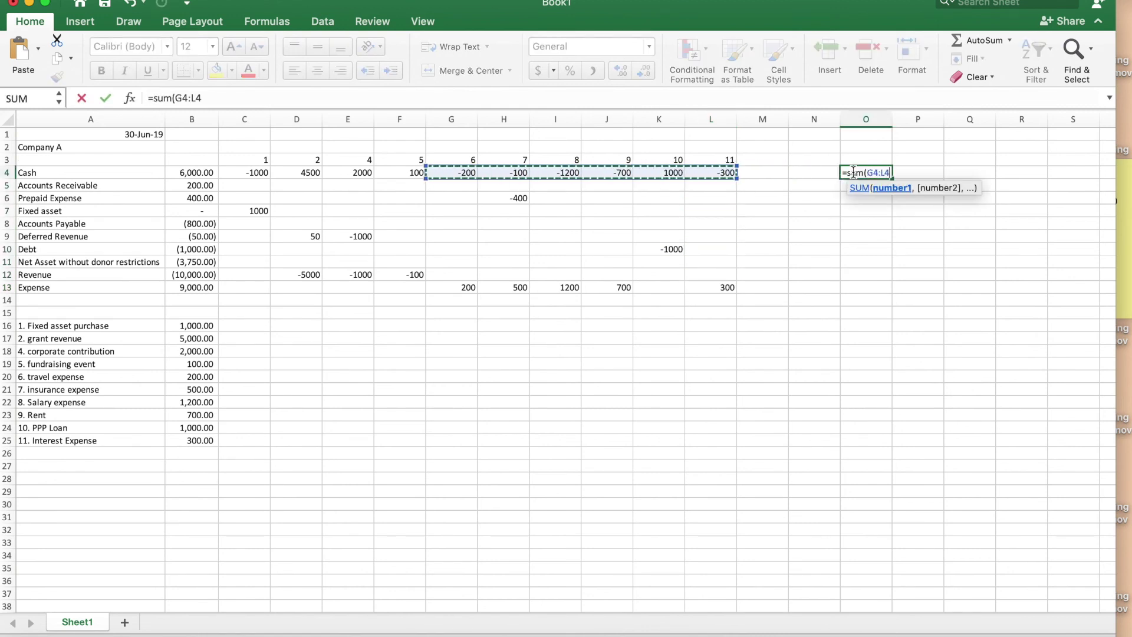
{"action": "key", "text": "shift+Left"}
{"action": "key", "text": "shift+Left"}
{"action": "key", "text": "shift+Left"}
{"action": "key", "text": "shift+Left"}
{"action": "key", "text": "shift+Left"}
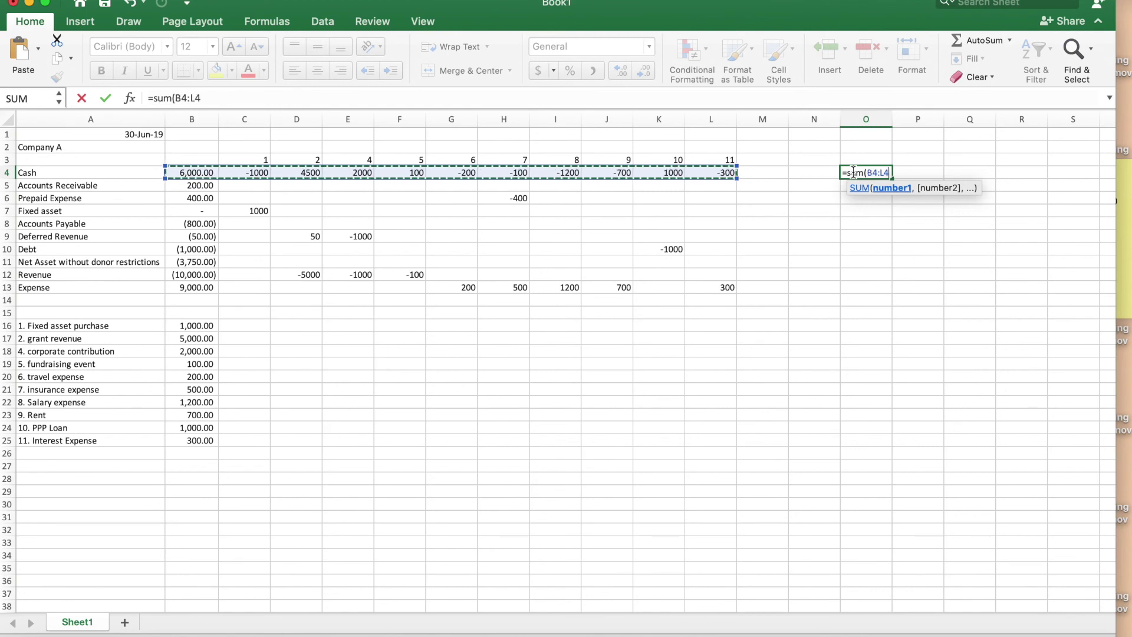
{"action": "type", "text": ")"}
{"action": "key", "text": "Return"}
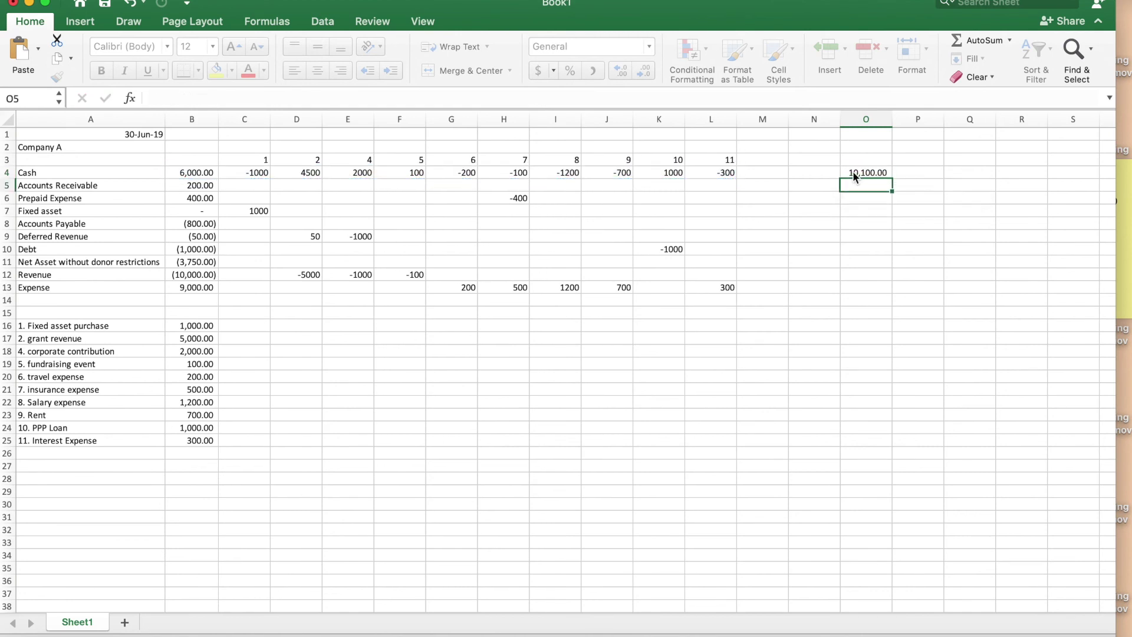
Fill the Cash total formula down column O for all accounts through Expense in row 13, leaving O14 empty.
{"action": "left_click", "coordinate": [882, 170]}
{"action": "left_click_drag", "start_coordinate": [893, 180], "coordinate": [890, 302]}
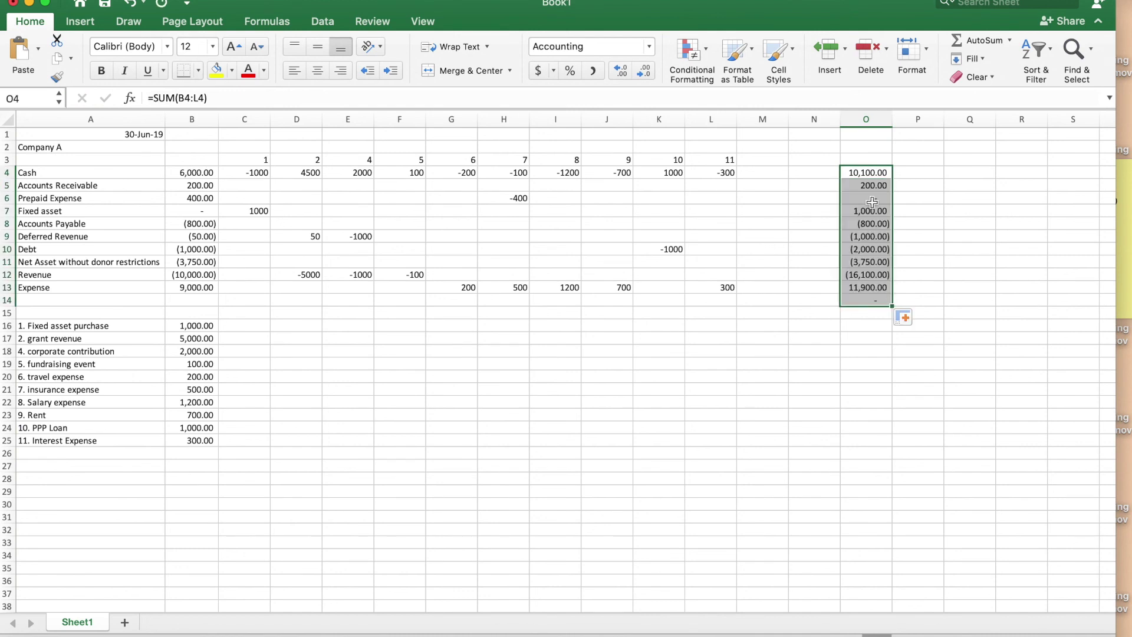
{"action": "left_click", "coordinate": [868, 299]}
{"action": "key", "text": "Delete"}
Copy the account names from A4:A13 to N4:N13 beside the totals and date the new trial balance 30-Jun-20 in N1.
{"action": "key", "text": "Up"}
{"action": "key", "text": "Up"}
{"action": "key", "text": "Up"}
{"action": "key", "text": "Up"}
{"action": "key", "text": "Up"}
{"action": "key", "text": "Up"}
{"action": "key", "text": "Up"}
{"action": "key", "text": "Up"}
{"action": "key", "text": "Up"}
{"action": "key", "text": "Up"}
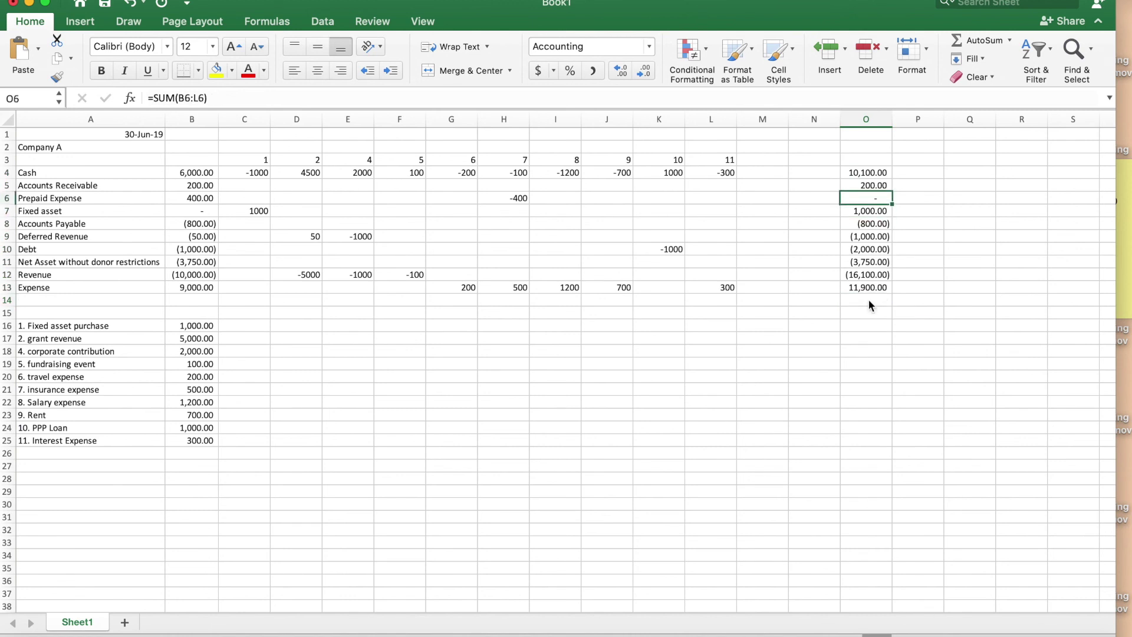
{"action": "key", "text": "Left"}
{"action": "key", "text": "Left"}
{"action": "key", "text": "Left"}
{"action": "key", "text": "Left"}
{"action": "key", "text": "Left"}
{"action": "key", "text": "Left"}
{"action": "key", "text": "Left"}
{"action": "key", "text": "Left"}
{"action": "key", "text": "Left"}
{"action": "key", "text": "Left"}
{"action": "key", "text": "Left"}
{"action": "key", "text": "Left"}
{"action": "key", "text": "Left"}
{"action": "key", "text": "Left"}
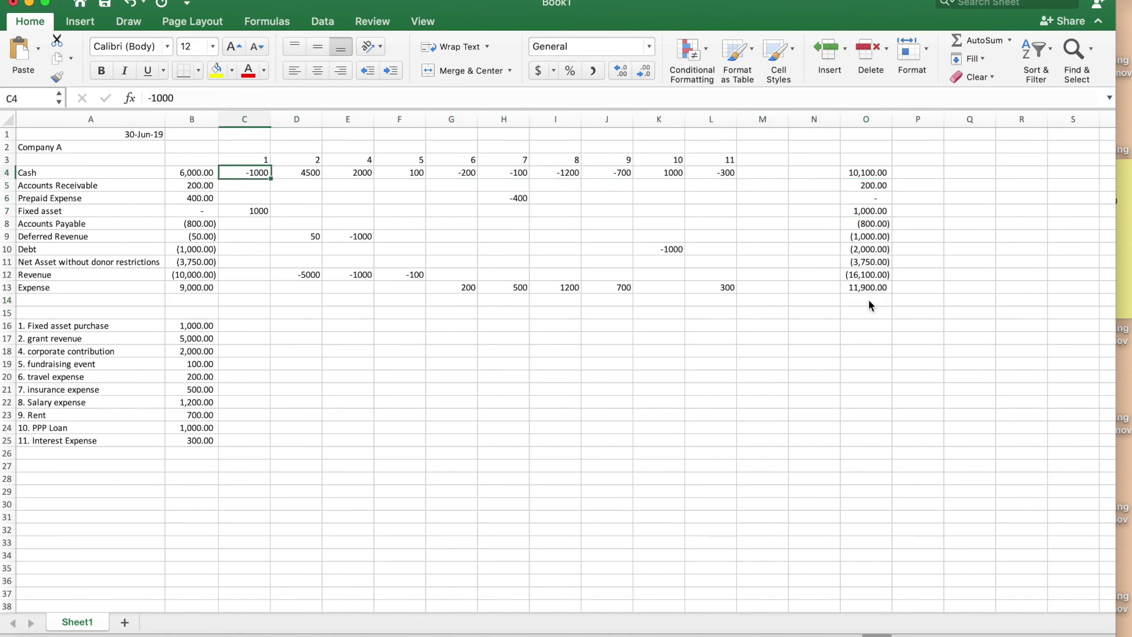
{"action": "key", "text": "shift+Down"}
{"action": "key", "text": "shift+Down"}
{"action": "key", "text": "shift+Down"}
{"action": "key", "text": "shift+Down"}
{"action": "key", "text": "shift+Down"}
{"action": "key", "text": "shift+Down"}
{"action": "key", "text": "shift+Down"}
{"action": "key", "text": "shift+Down"}
{"action": "key", "text": "shift+Down"}
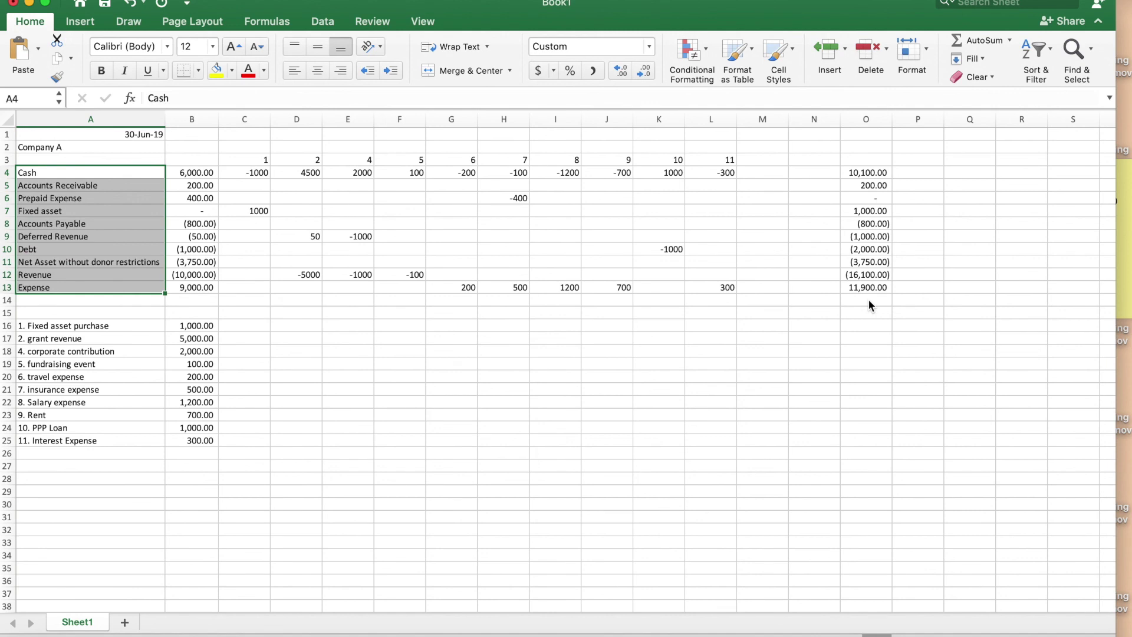
{"action": "key", "text": "ctrl+c"}
{"action": "key", "text": "Right"}
{"action": "key", "text": "Right"}
{"action": "key", "text": "Right"}
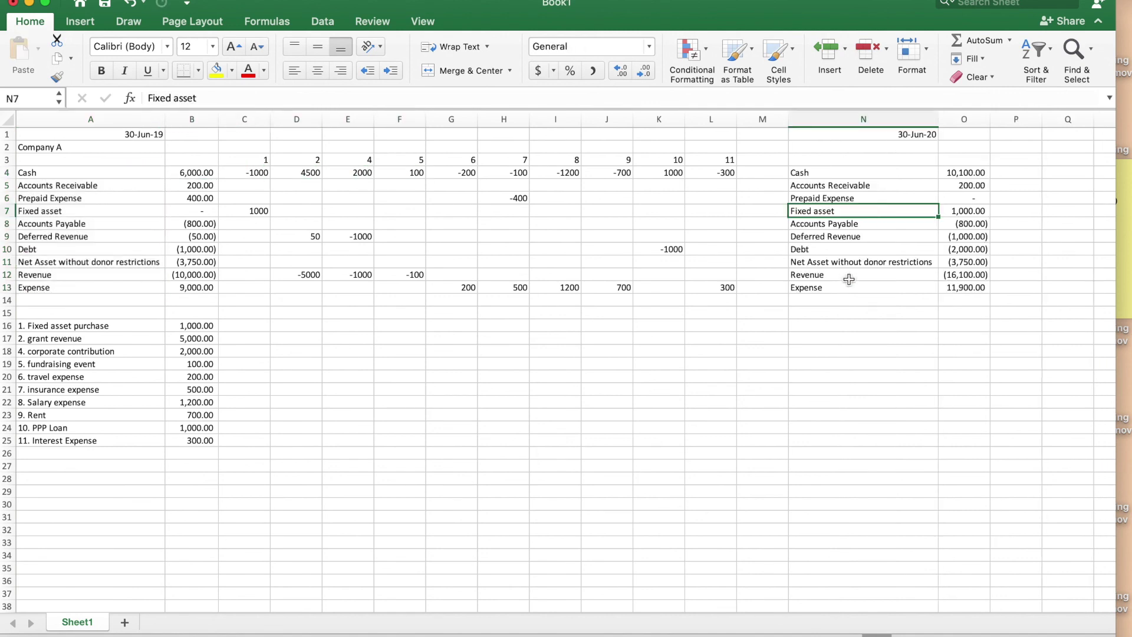
Compare the 30-Jun-20 ending balances with the 30-Jun-19 opening trial balance, including the Net Asset without donor restrictions formula in B11.
{"action": "left_click", "coordinate": [849, 278]}
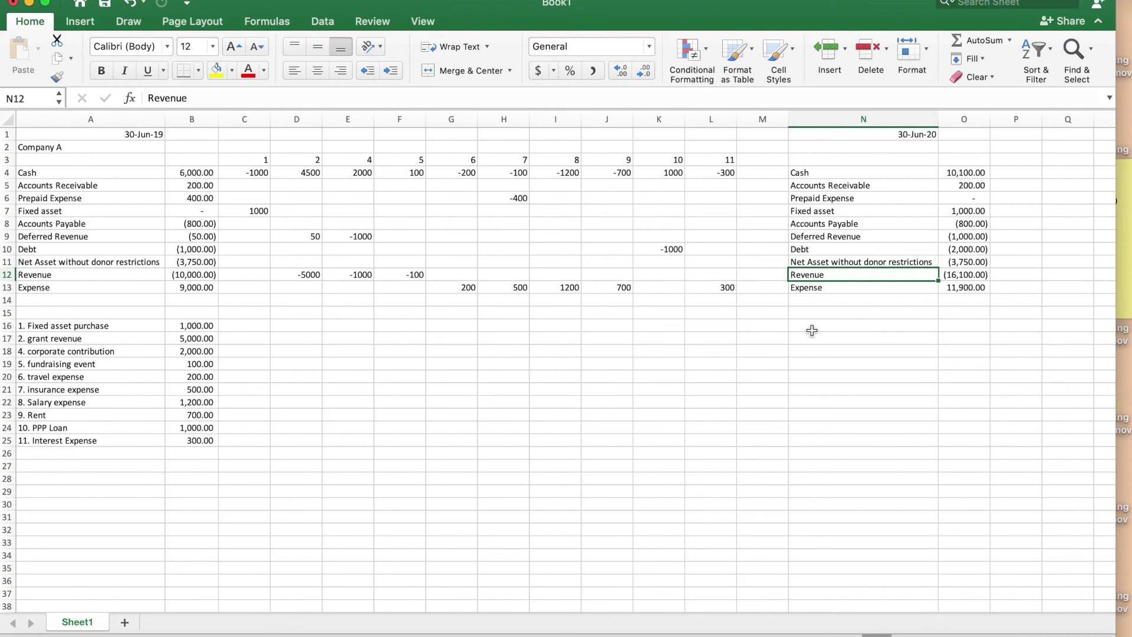
{"action": "left_click", "coordinate": [872, 339]}
{"action": "left_click", "coordinate": [419, 375]}
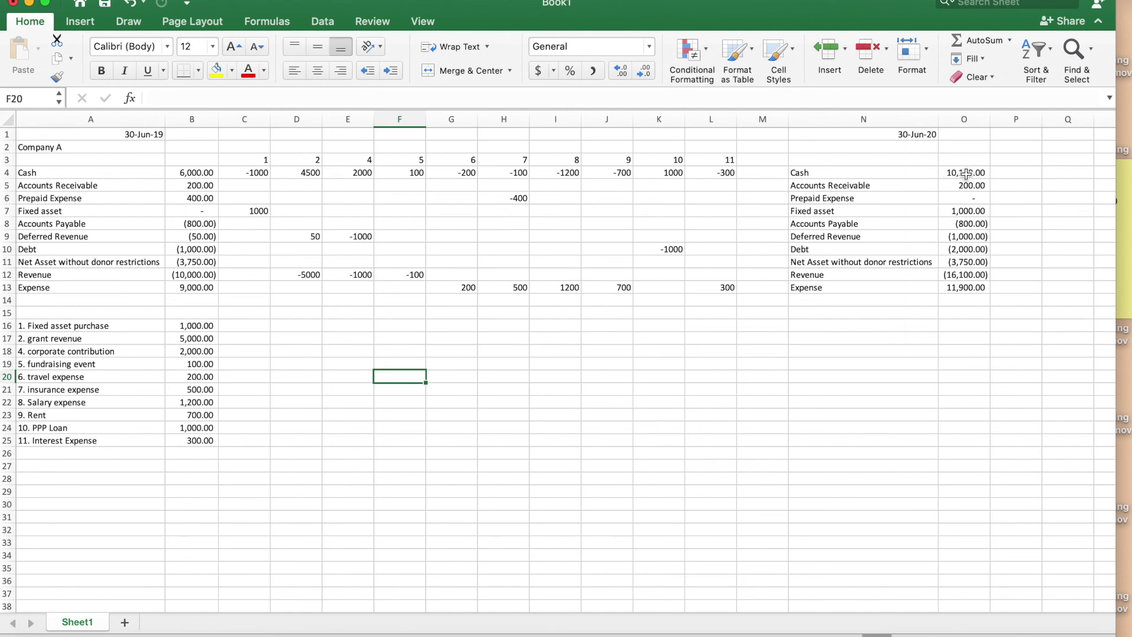
{"action": "left_click_drag", "start_coordinate": [965, 174], "coordinate": [965, 288]}
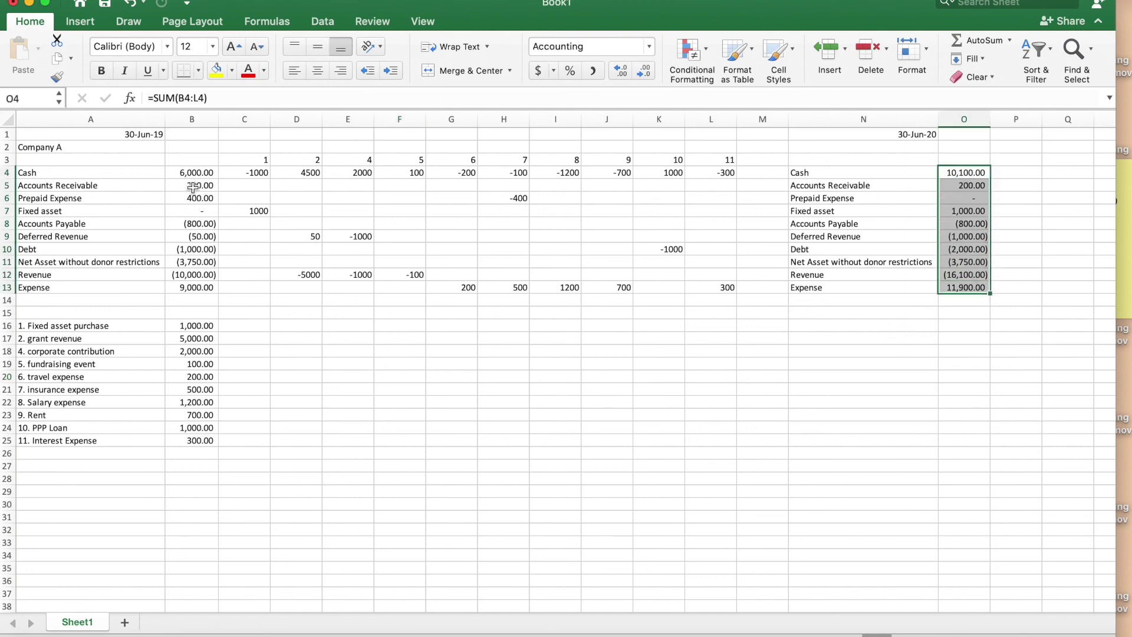
{"action": "left_click", "coordinate": [197, 263]}
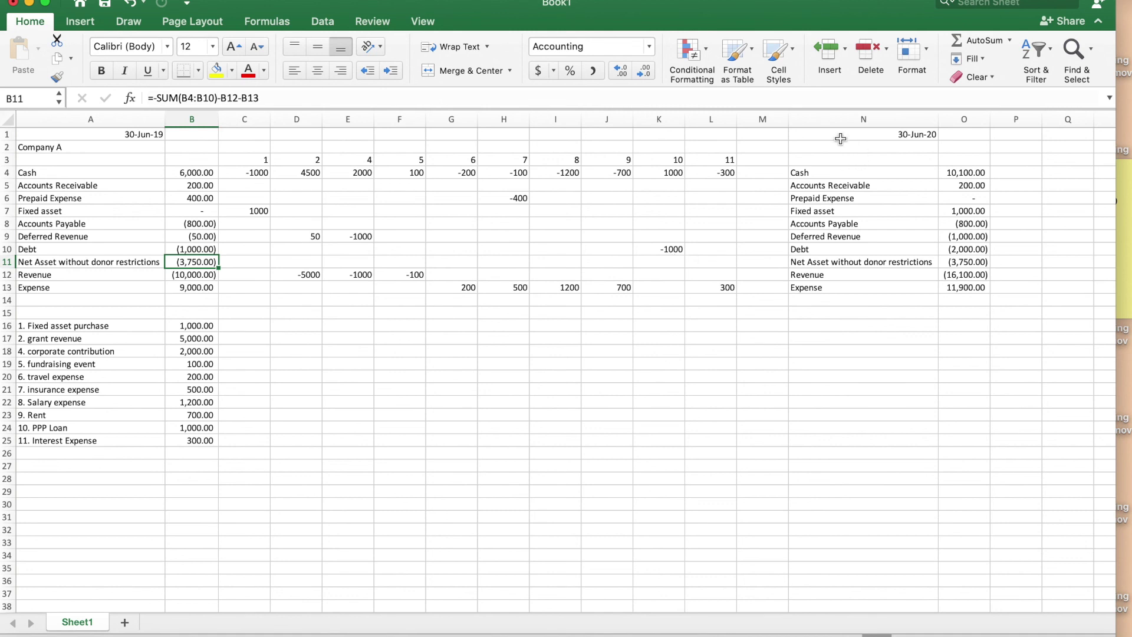
{"action": "left_click_drag", "start_coordinate": [827, 131], "coordinate": [967, 300]}
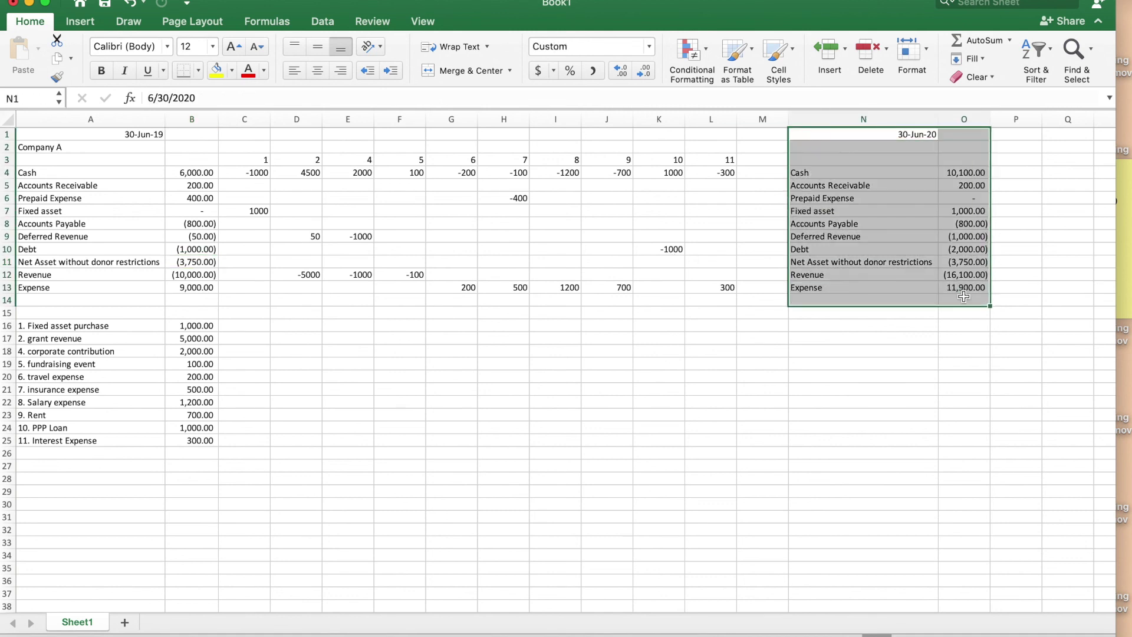
{"action": "left_click_drag", "start_coordinate": [56, 133], "coordinate": [114, 263], "text": "shift"}
{"action": "left_click_drag", "start_coordinate": [120, 129], "coordinate": [189, 298]}
{"action": "left_click", "coordinate": [180, 235]}
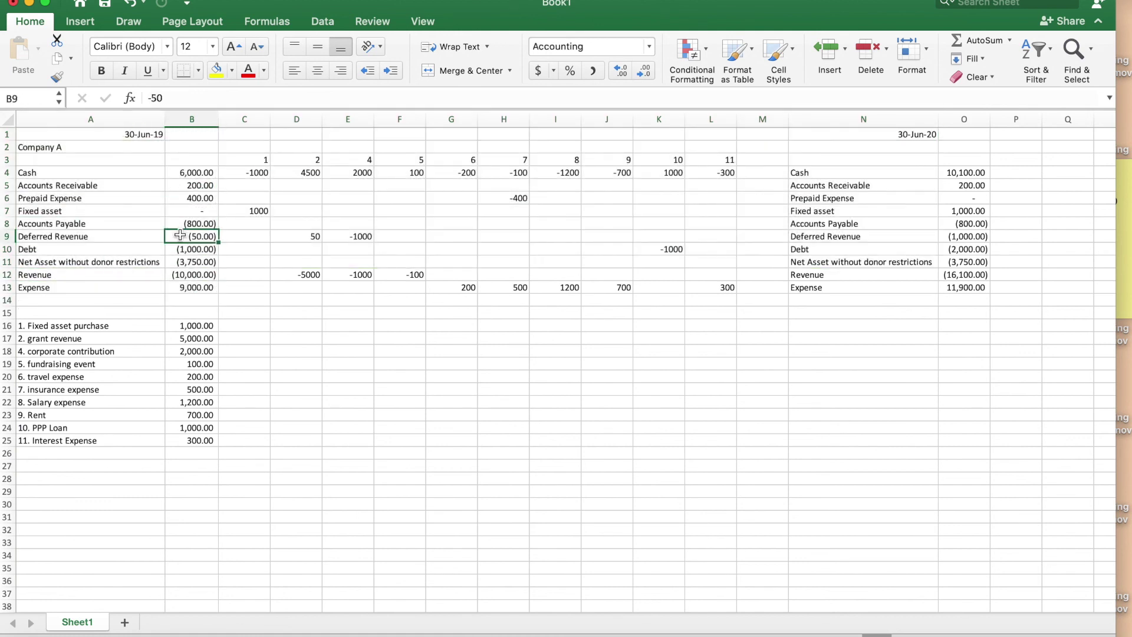